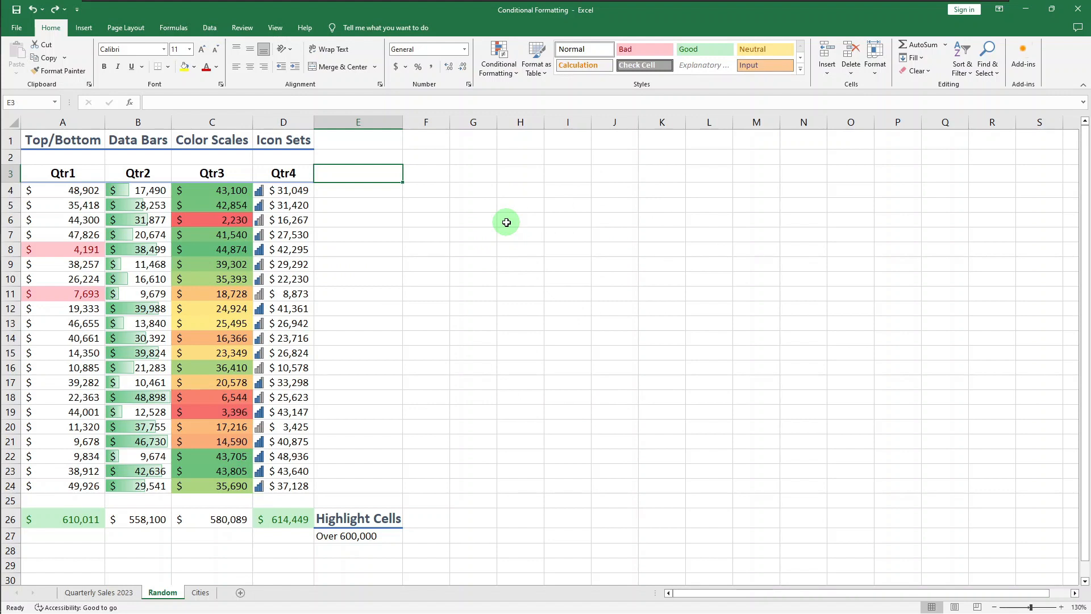
Recalculate the Random sheet several times to examine how its conditional formatting responds to new values
key(F9)
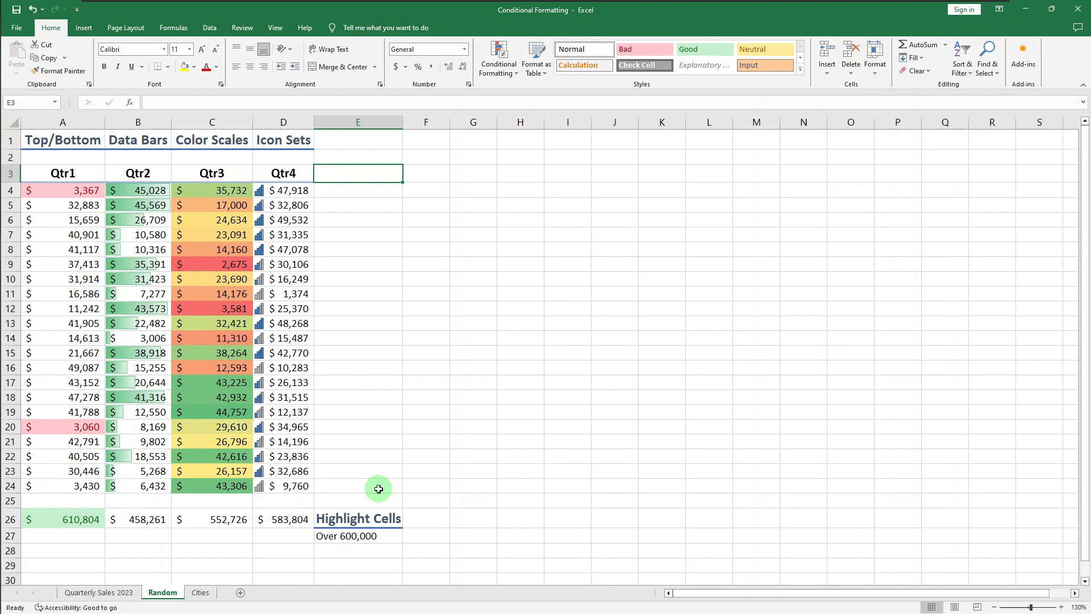
key(F9)
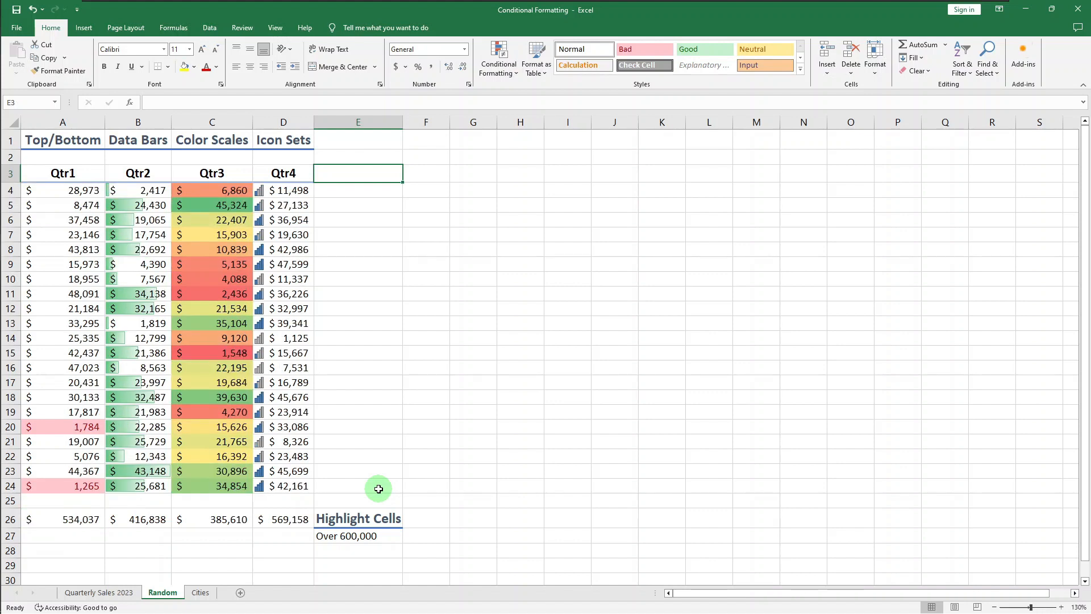
key(F9)
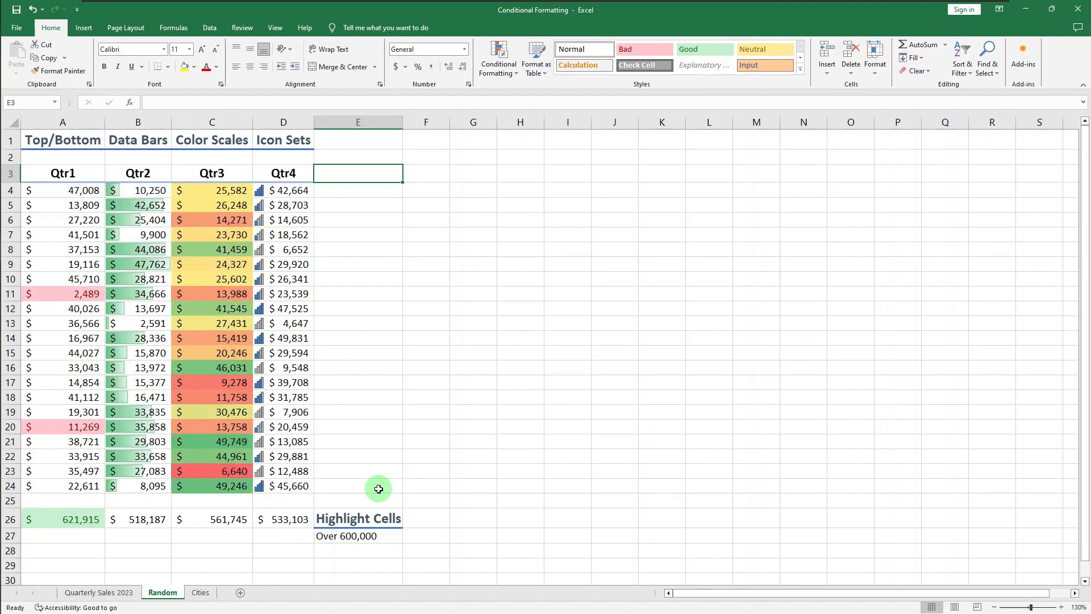
key(F9)
key(F9)
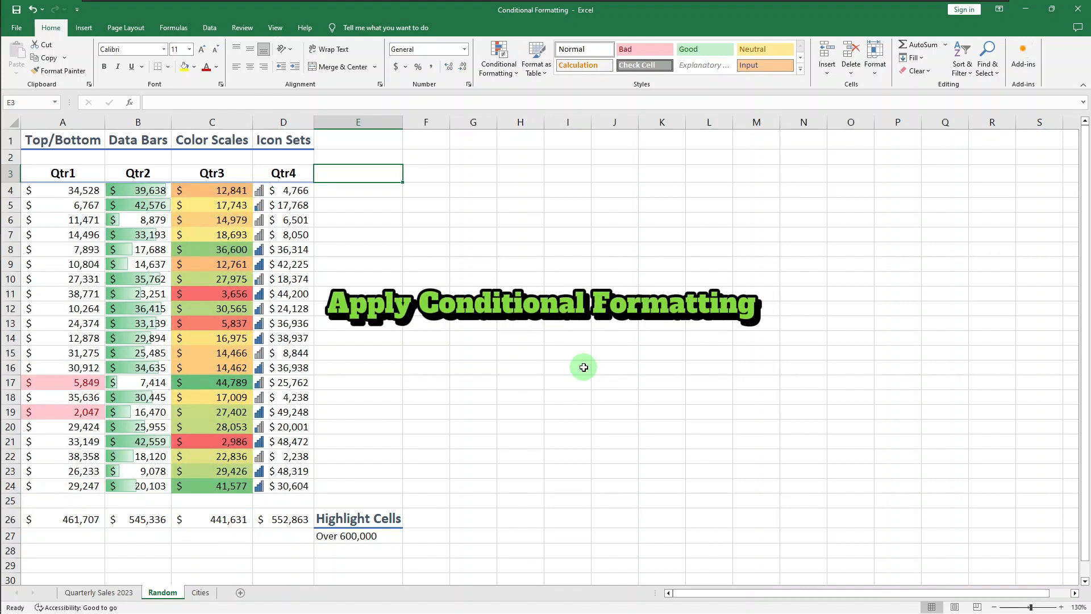
On the Quarterly Sales 2023 sheet, highlight Total values in G5:G29 greater than 150000 with Green Fill with Dark Green Text
click(81, 599)
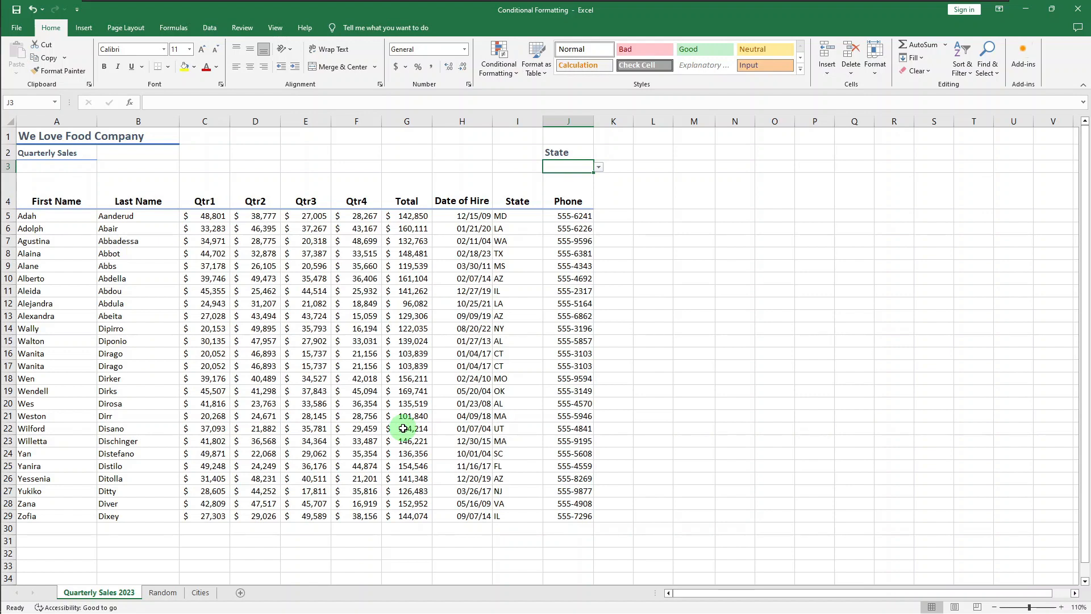
click(413, 216)
drag(411, 300, 409, 511)
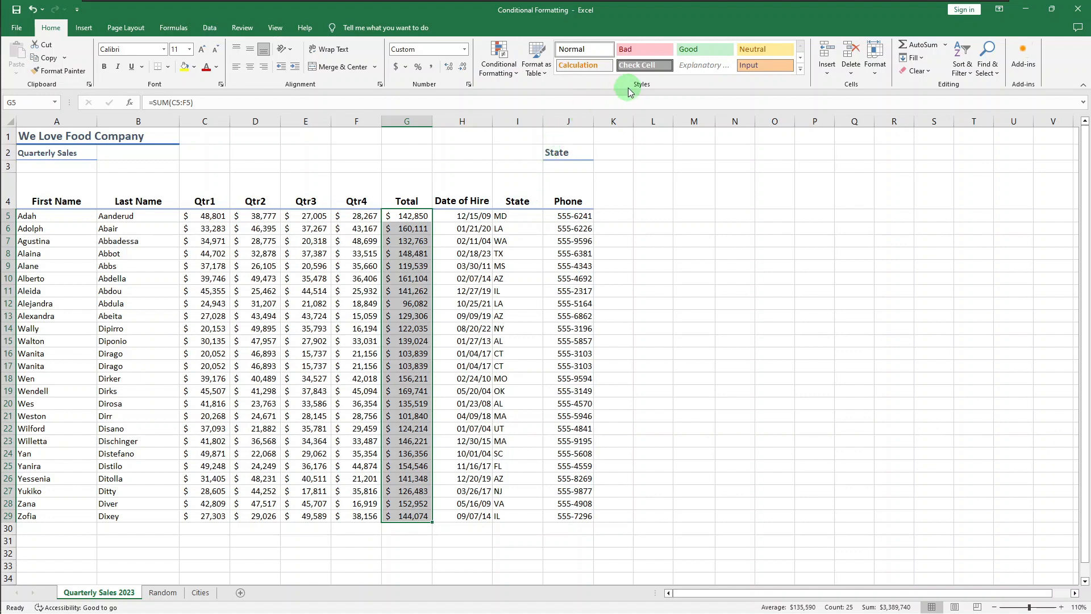
click(496, 72)
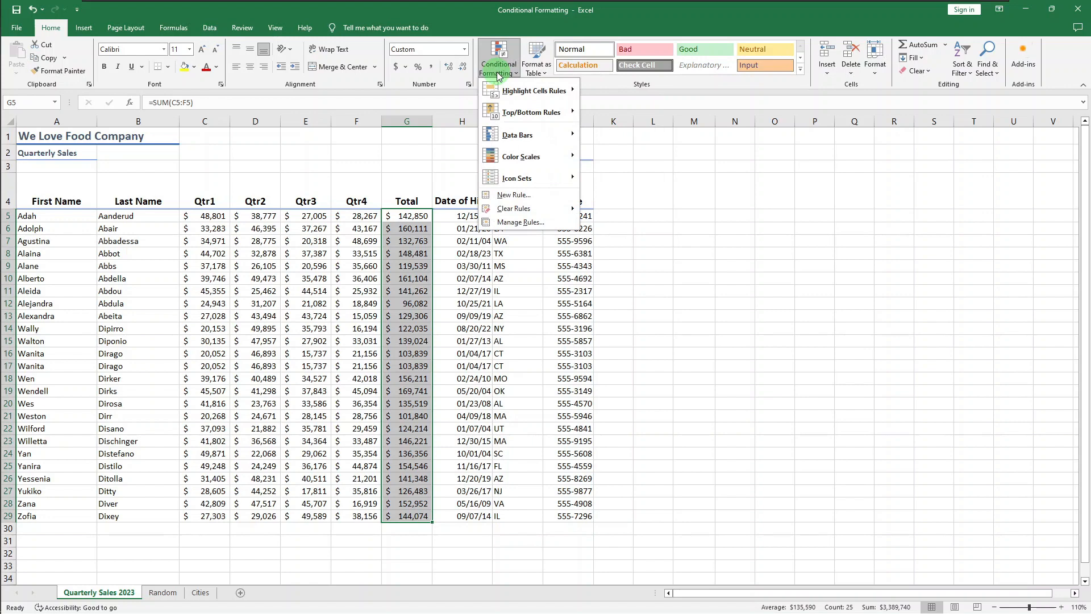
mouse_move(543, 91)
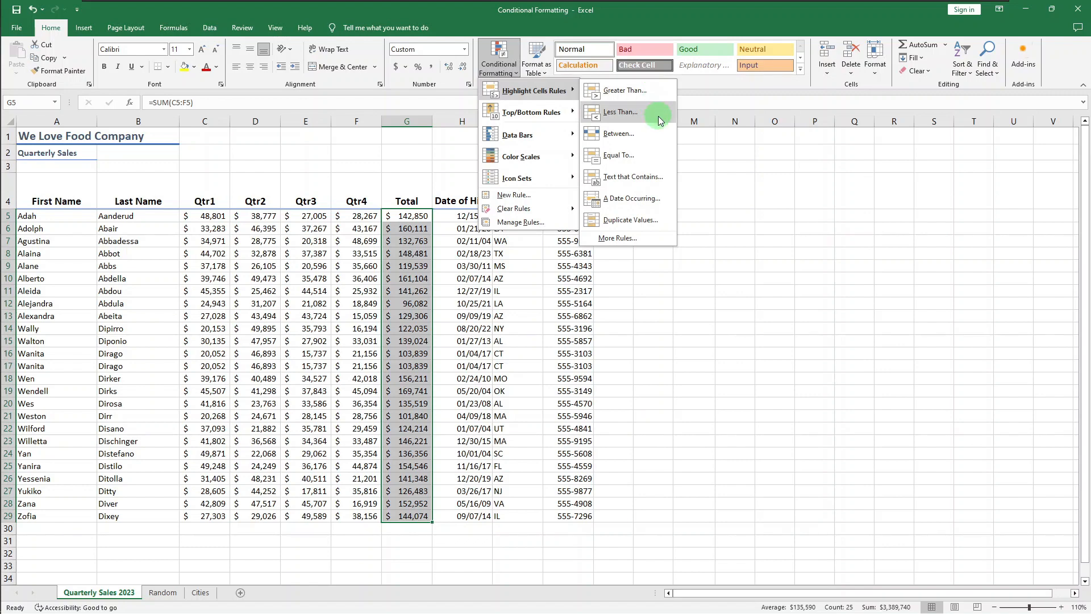
click(657, 98)
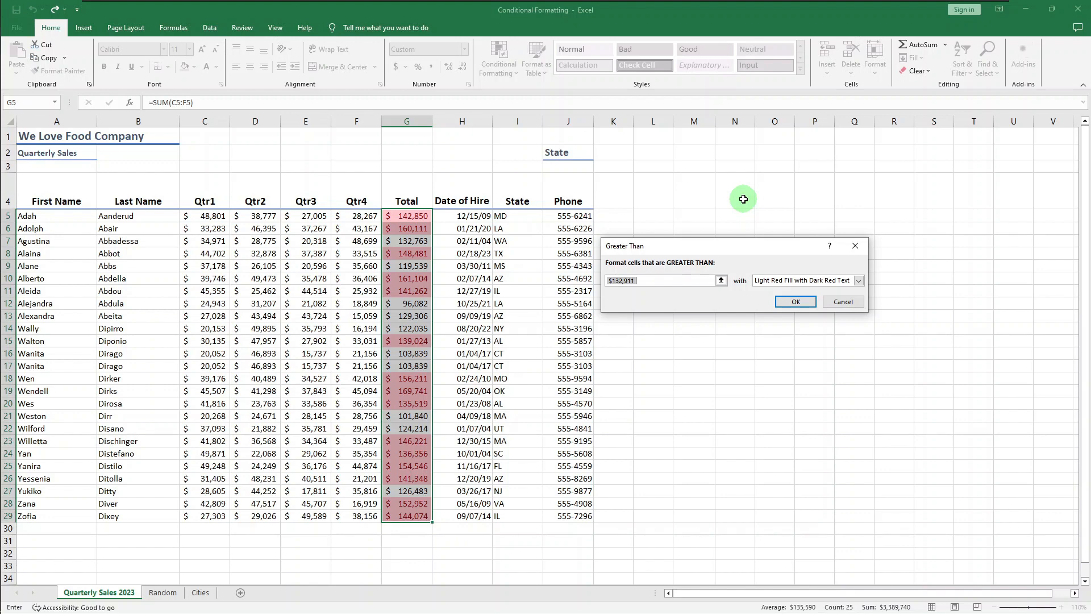
text(150000)
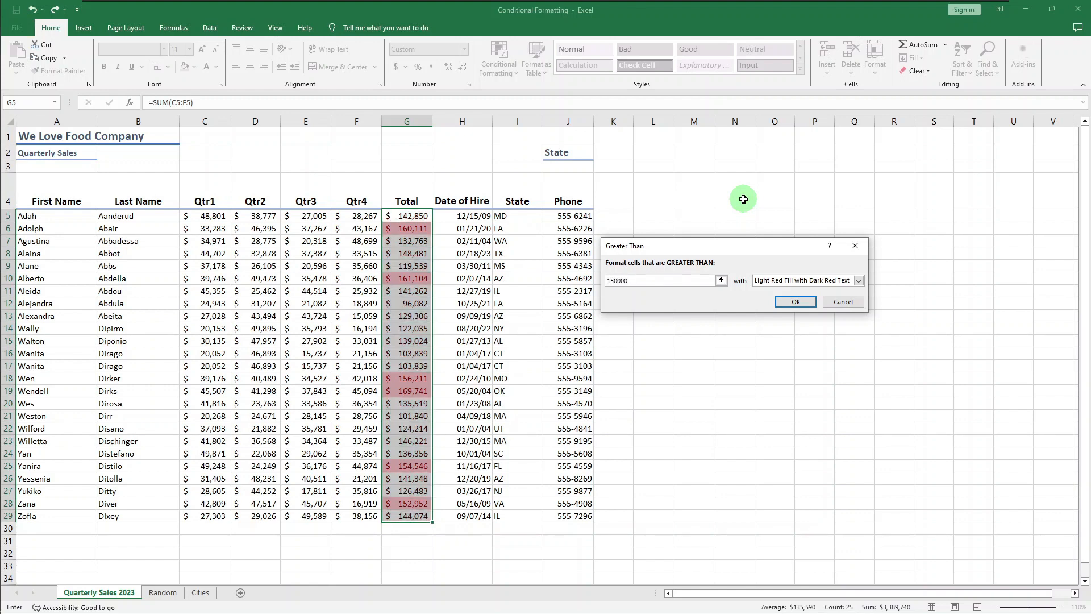
click(842, 282)
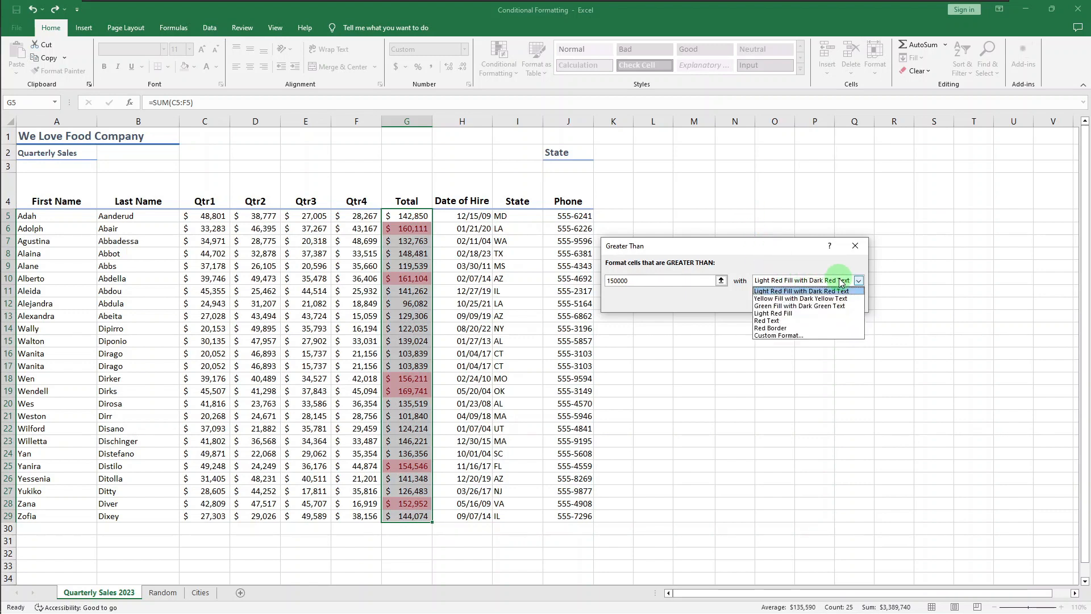
click(827, 306)
click(788, 302)
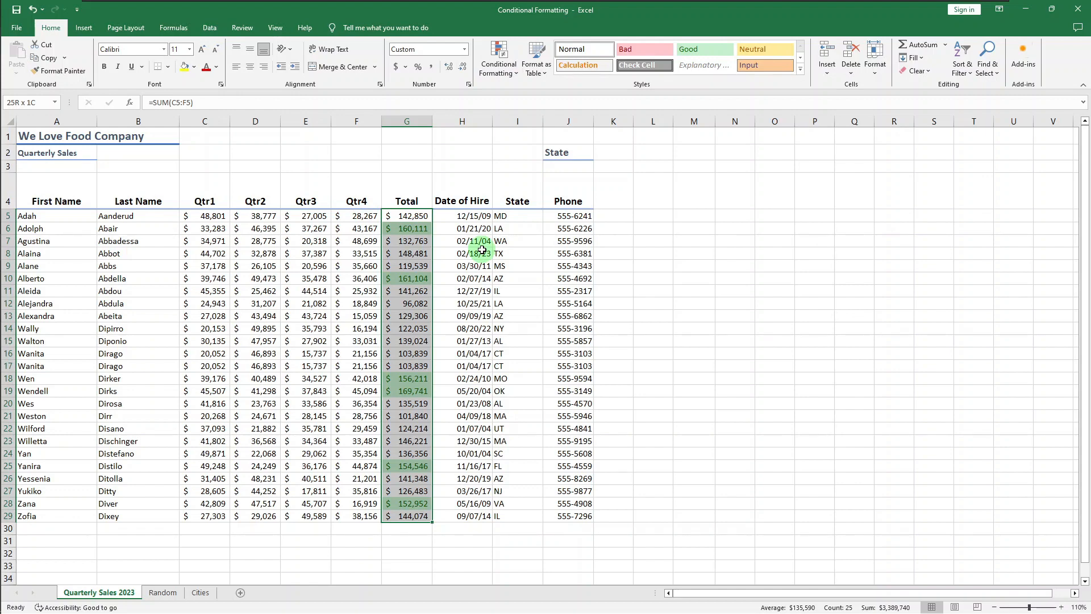
Highlight the bottom 7 values in the Qtr4 column, F5:F29, with Light Red Fill with Dark Red Text
click(364, 216)
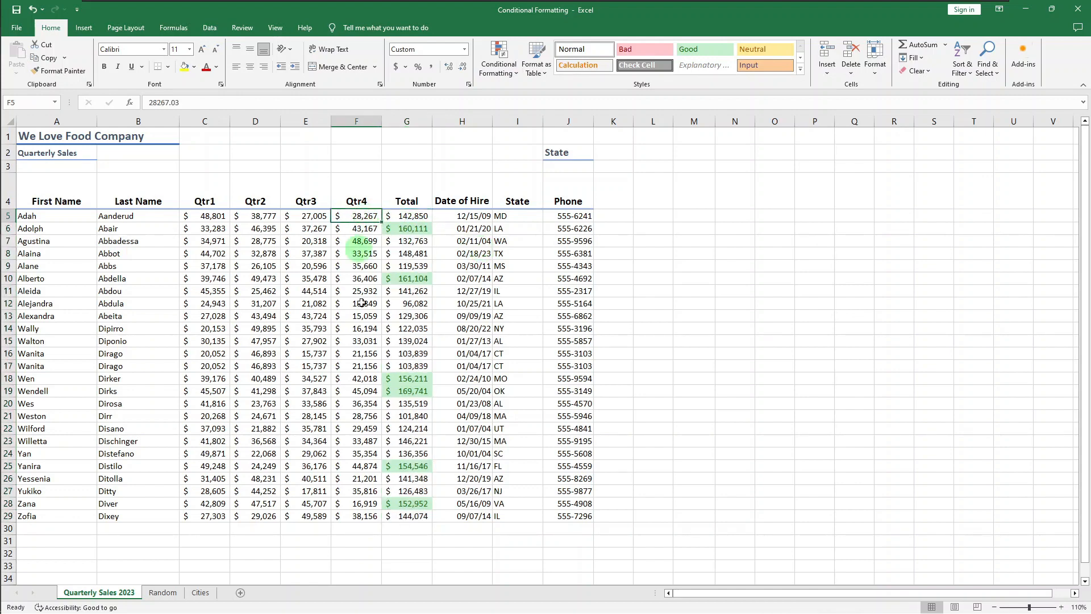
shift+click(344, 514)
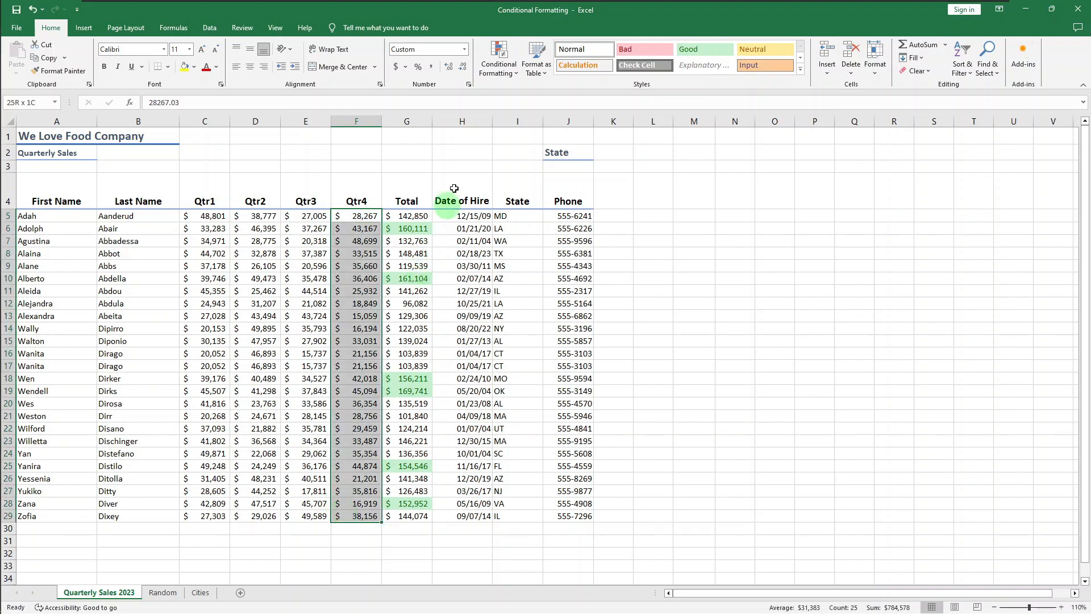
click(499, 67)
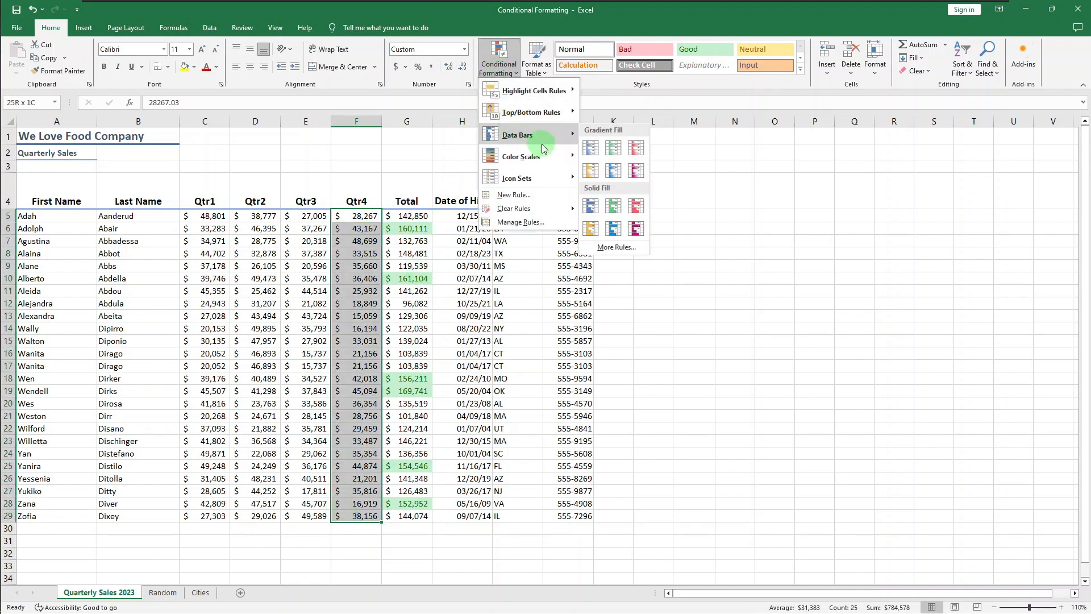
mouse_move(572, 117)
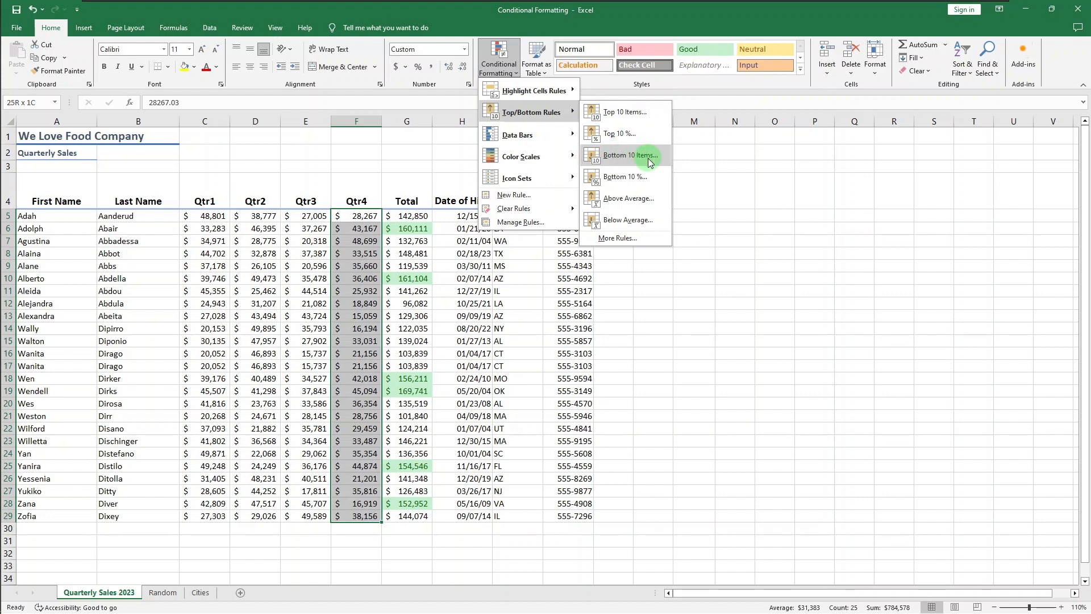
click(631, 155)
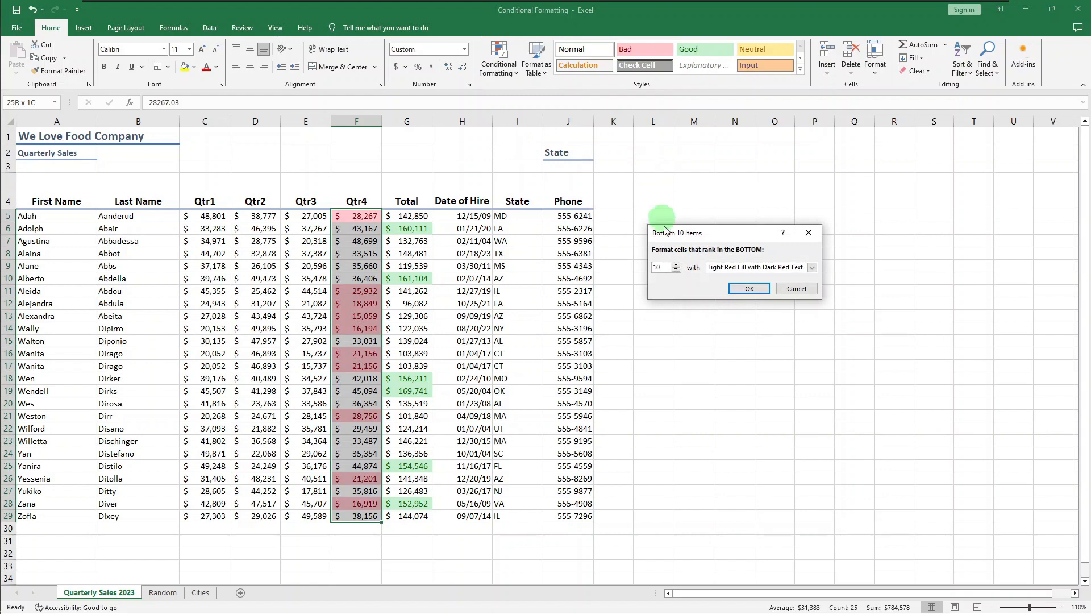
click(677, 270)
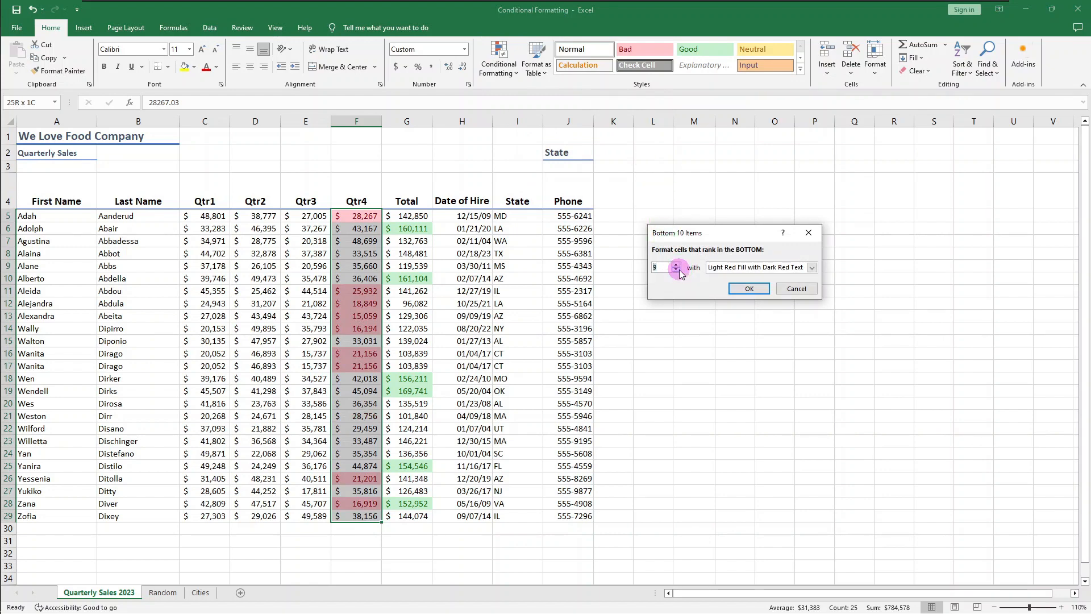
click(676, 270)
click(677, 270)
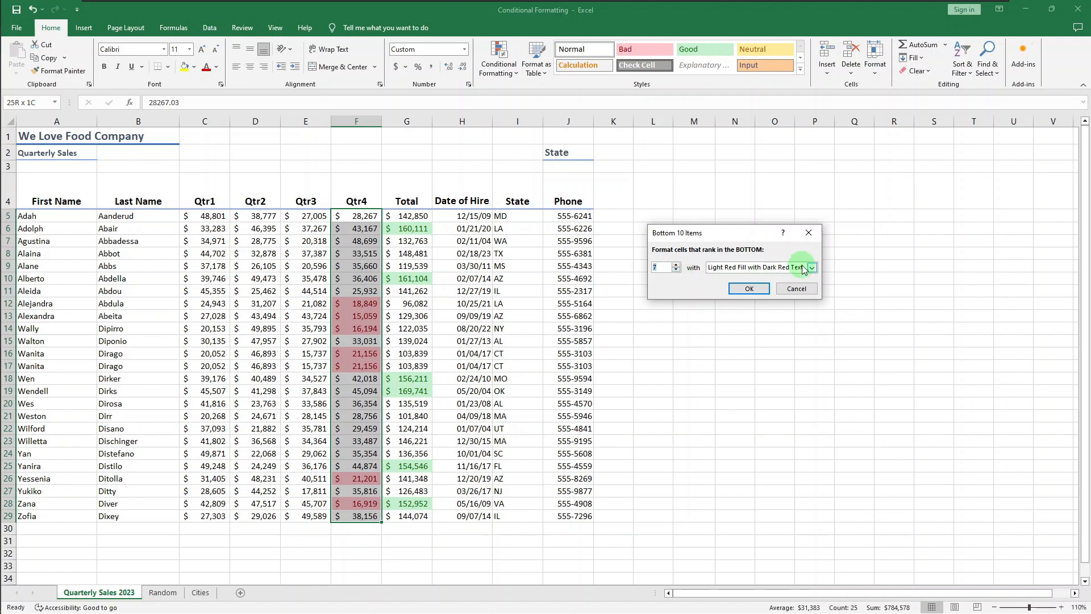
click(750, 290)
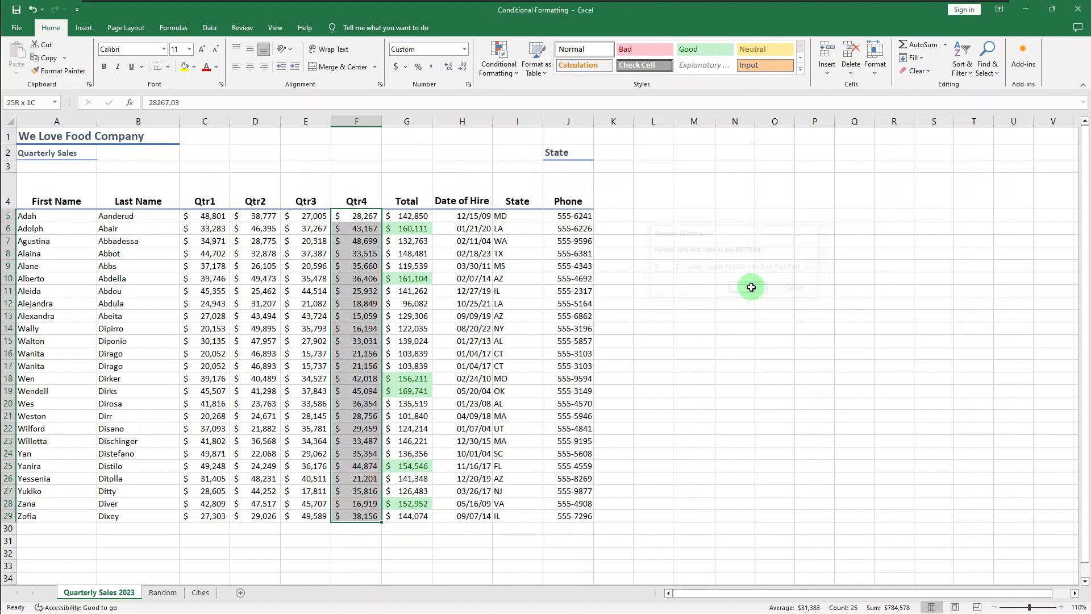
Apply orange gradient-fill data bars to the Qtr3 values in E5:E29
click(314, 216)
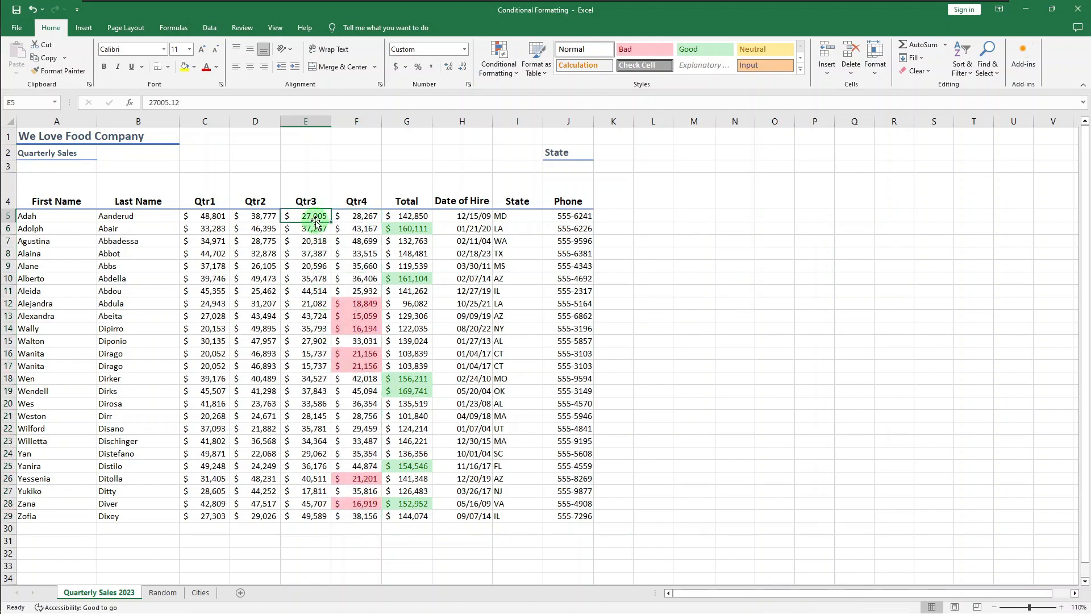
shift+click(307, 515)
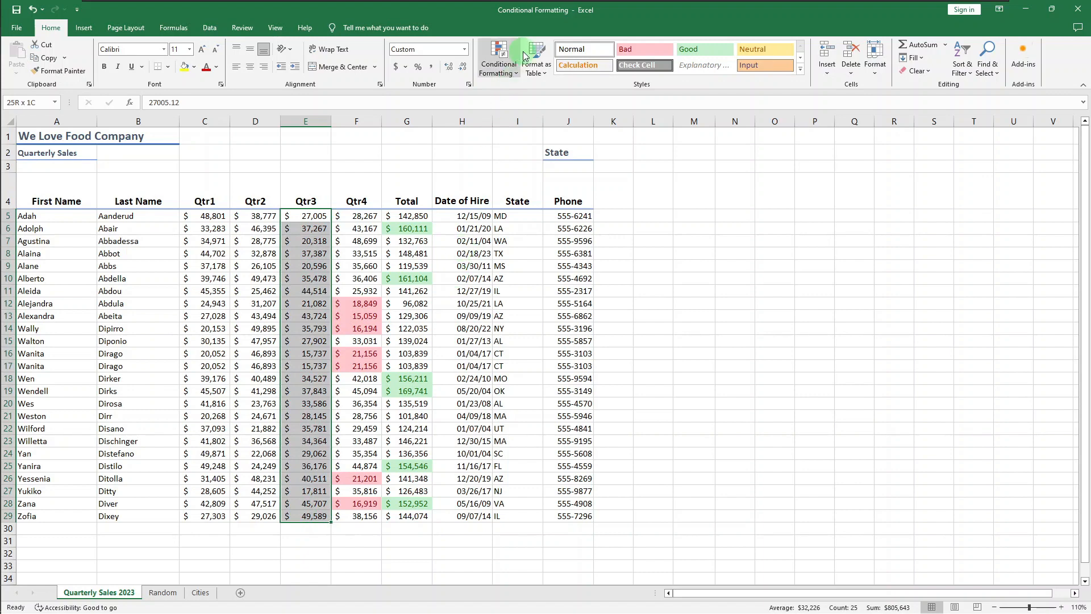
click(499, 64)
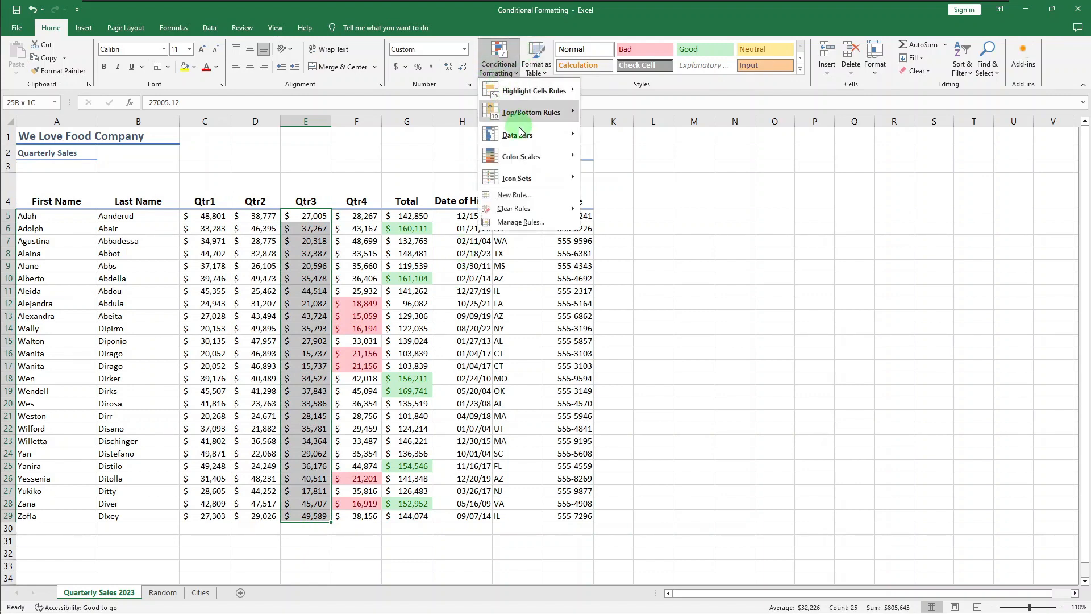
mouse_move(529, 139)
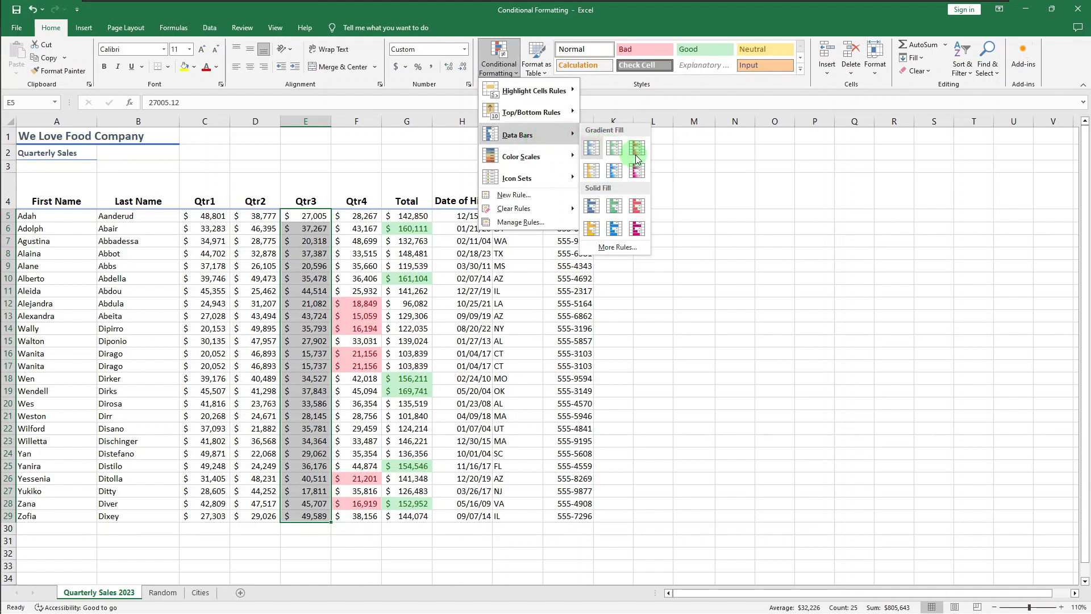
click(598, 171)
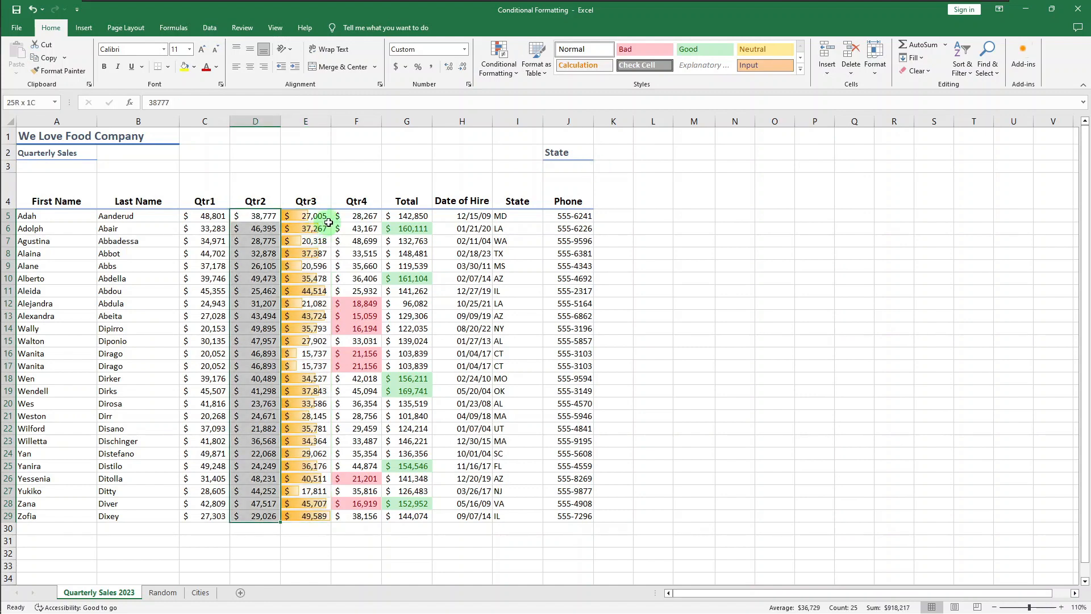
Apply the five-level quarter-circle ratings icon set to the Qtr2 values in D5:D29
click(496, 73)
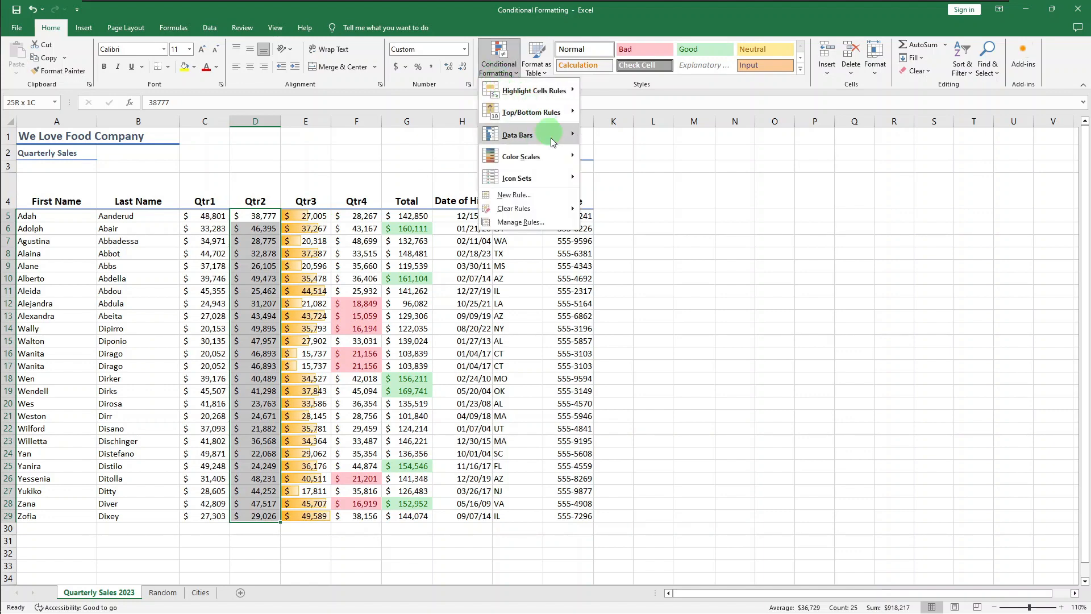
mouse_move(556, 181)
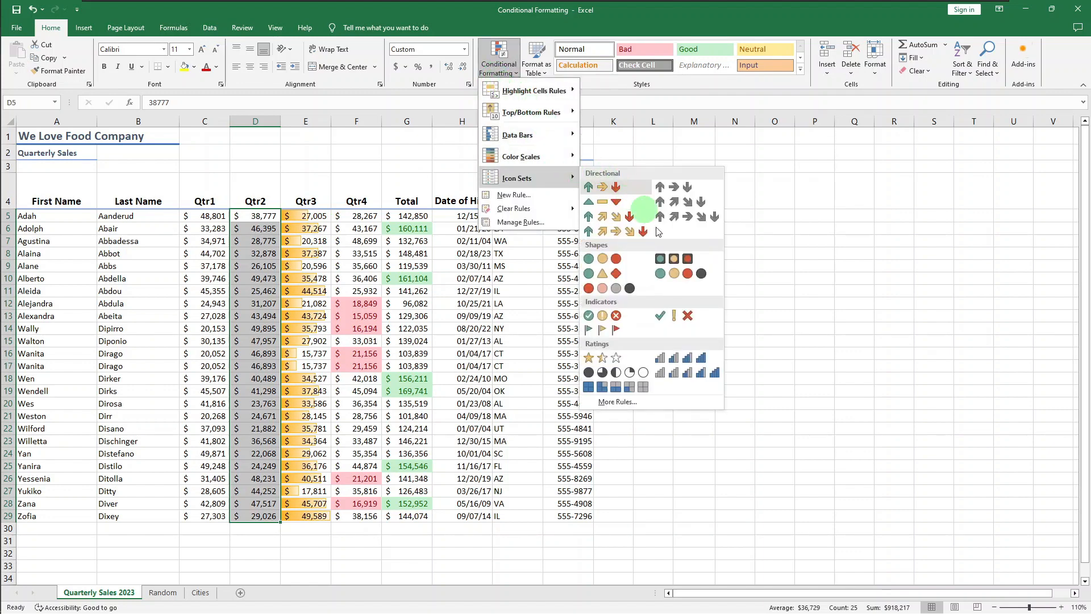
click(643, 374)
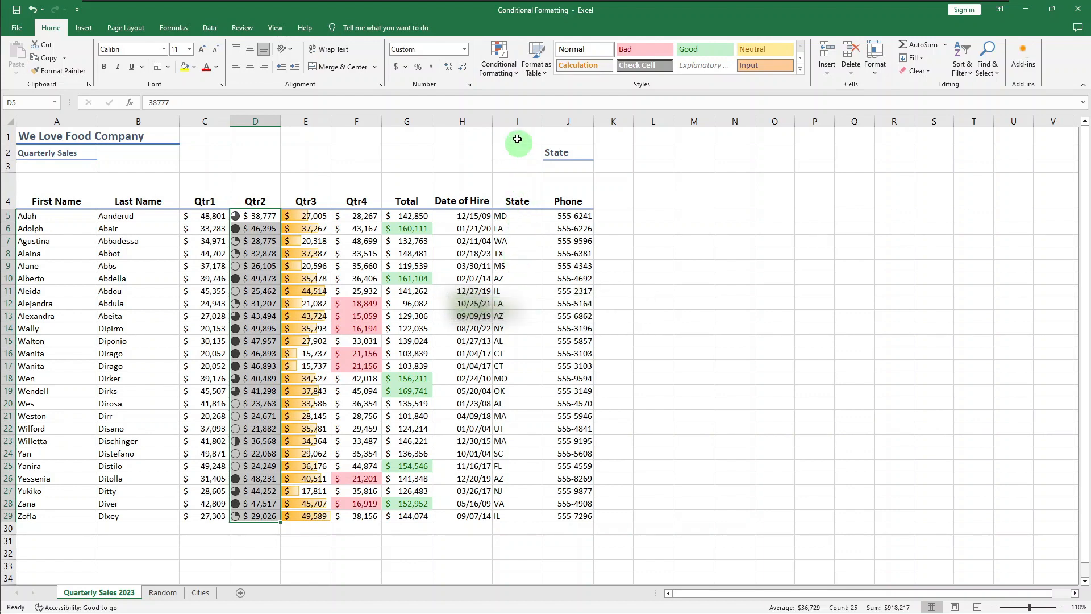
Open the Conditional Formatting Rules Manager and list the rules for This Worksheet
click(500, 73)
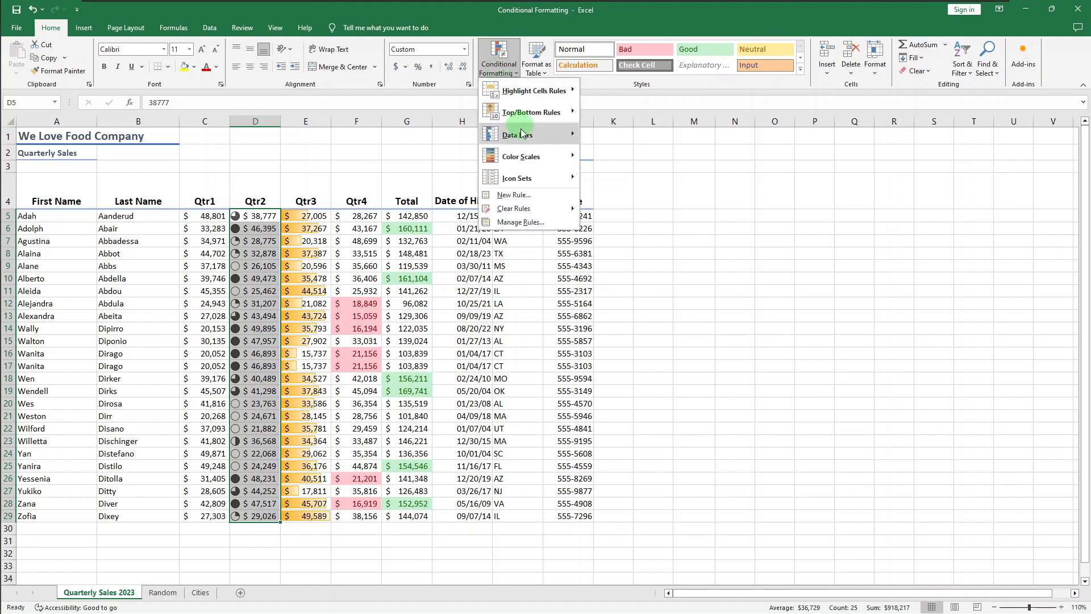
click(541, 219)
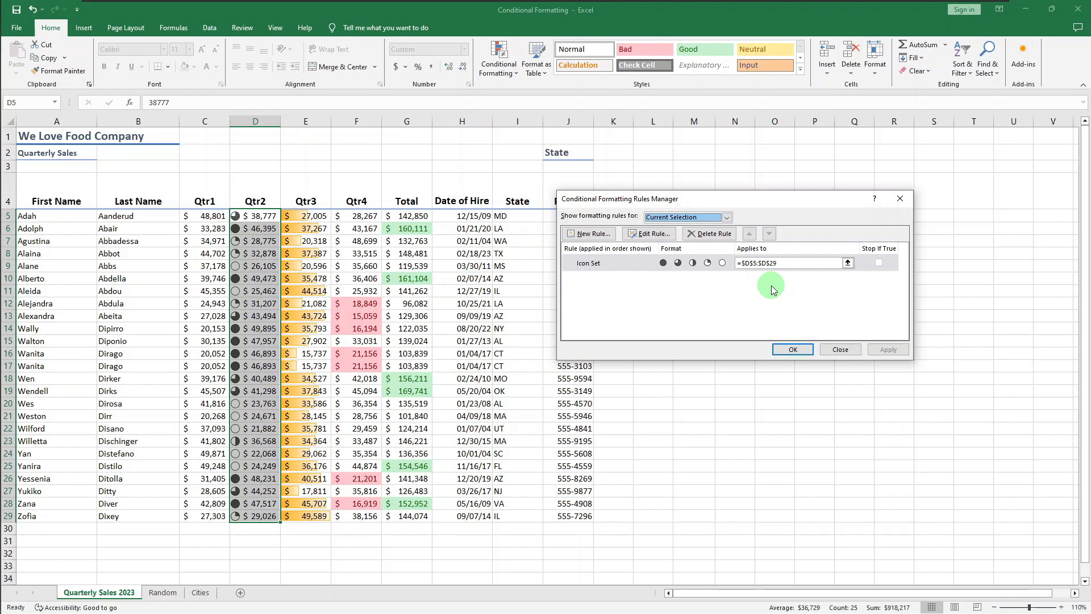
click(727, 218)
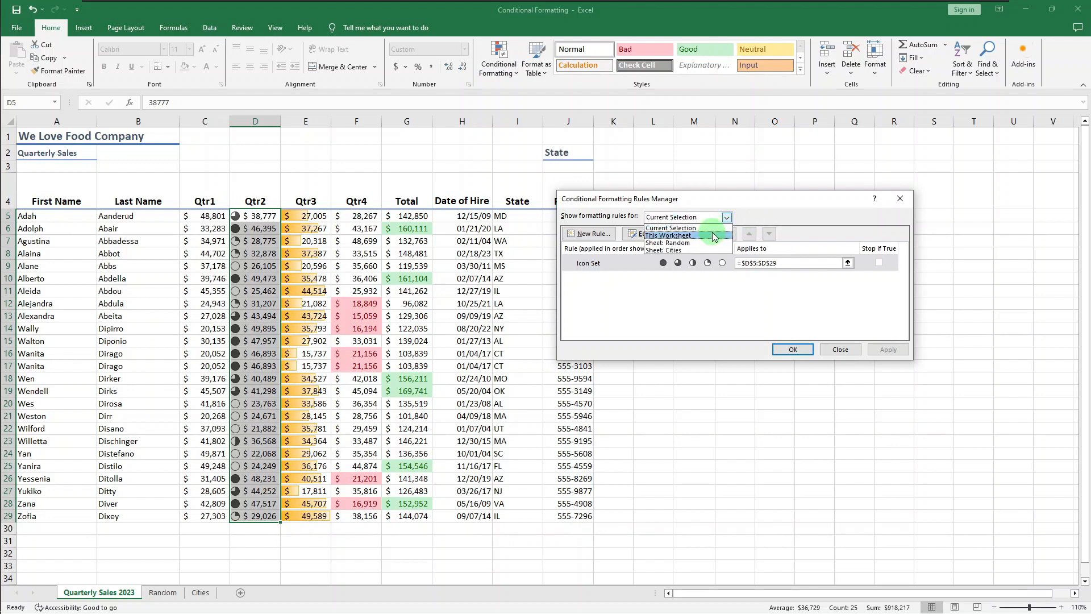
click(713, 234)
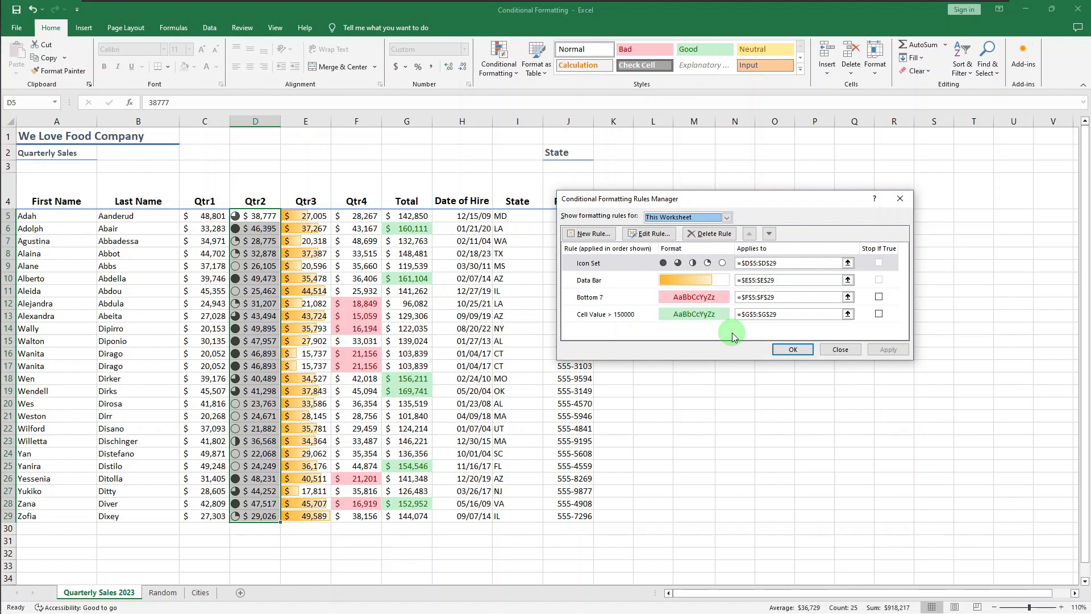
Look through the rule types offered for a new formatting rule, from top or bottom ranked values to formula-based rules
click(593, 235)
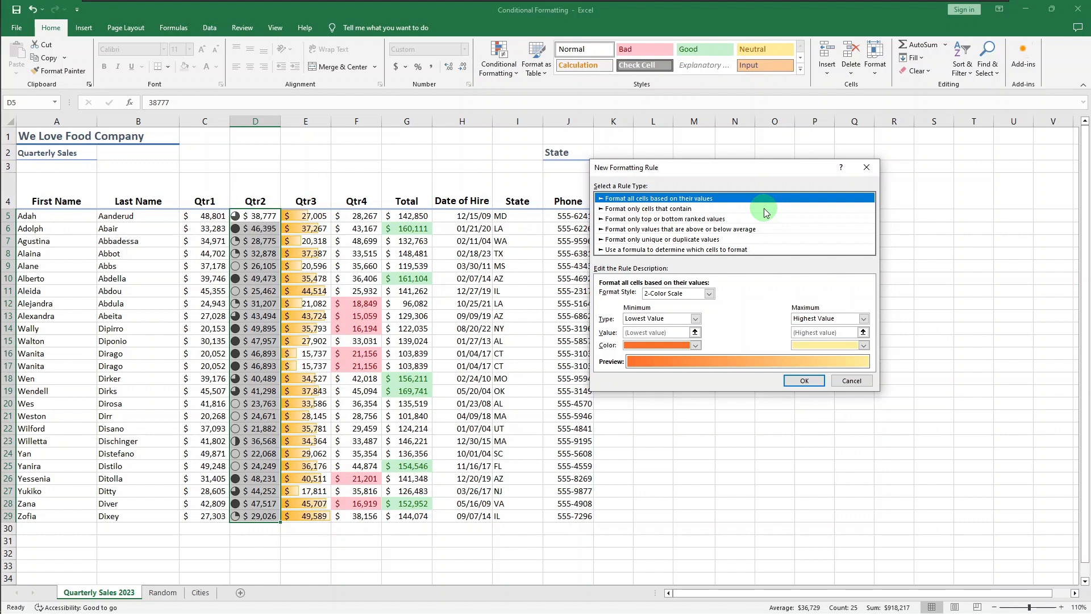
key(Down)
key(Down)
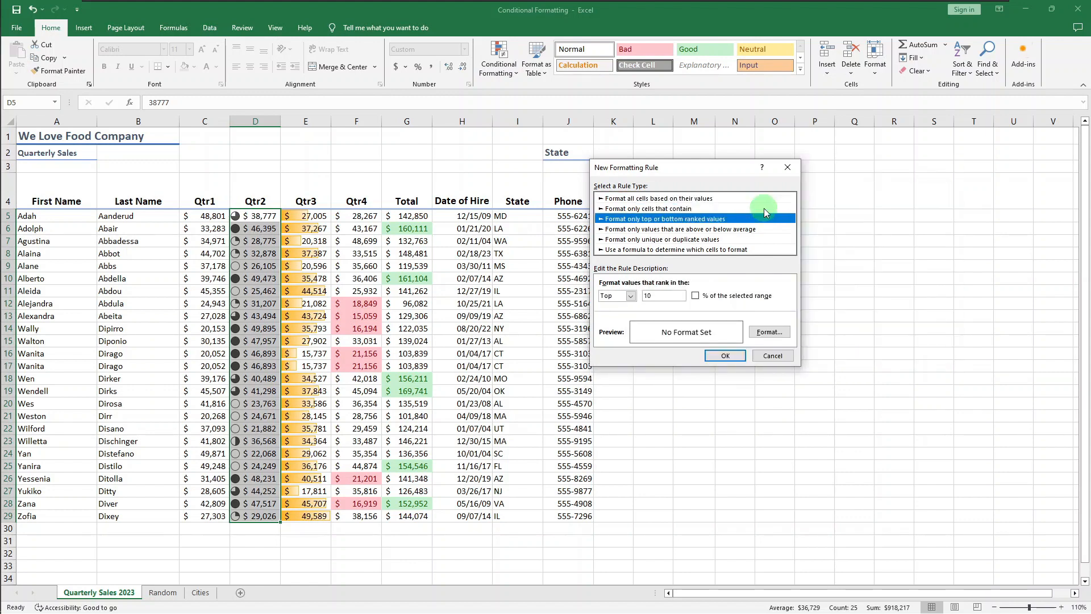
key(Down)
key(Down)
key(Down)
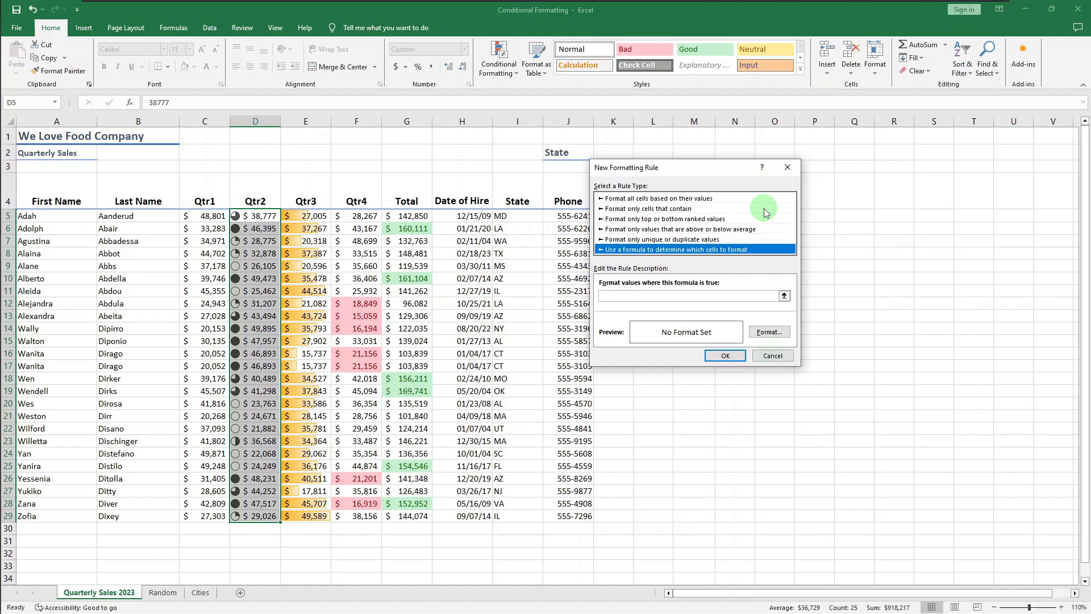
click(772, 357)
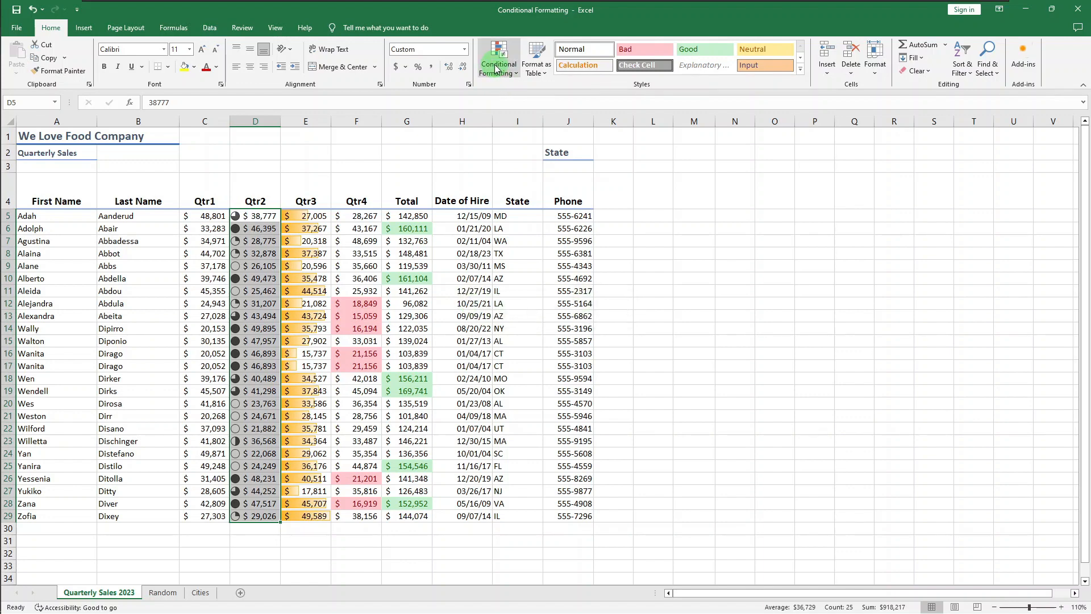
Clear the conditional formatting rules from the selected Qtr2 cells and from the entire sheet
click(496, 68)
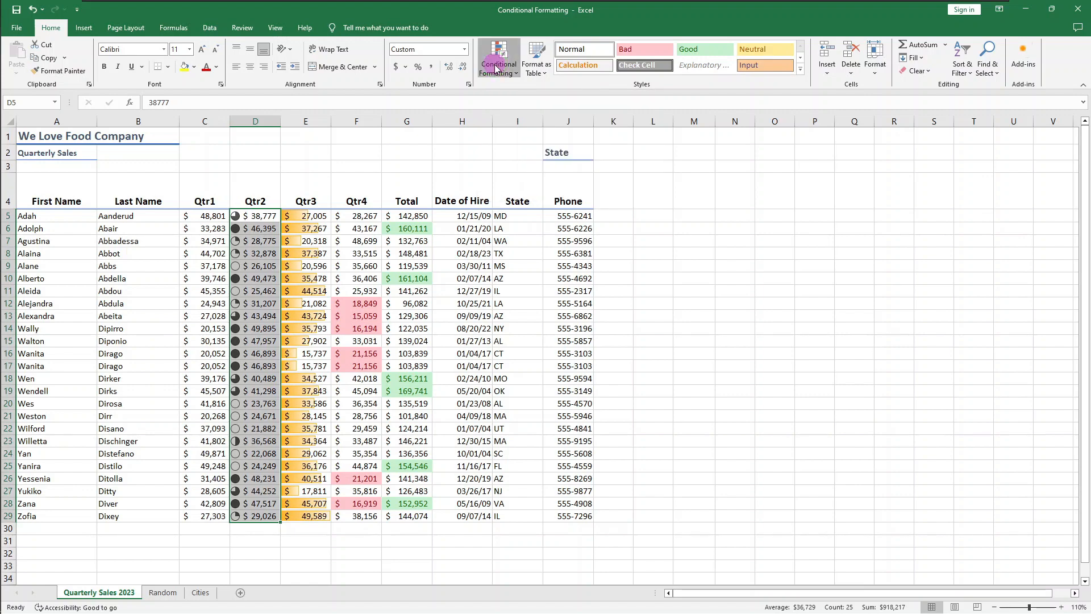
mouse_move(557, 208)
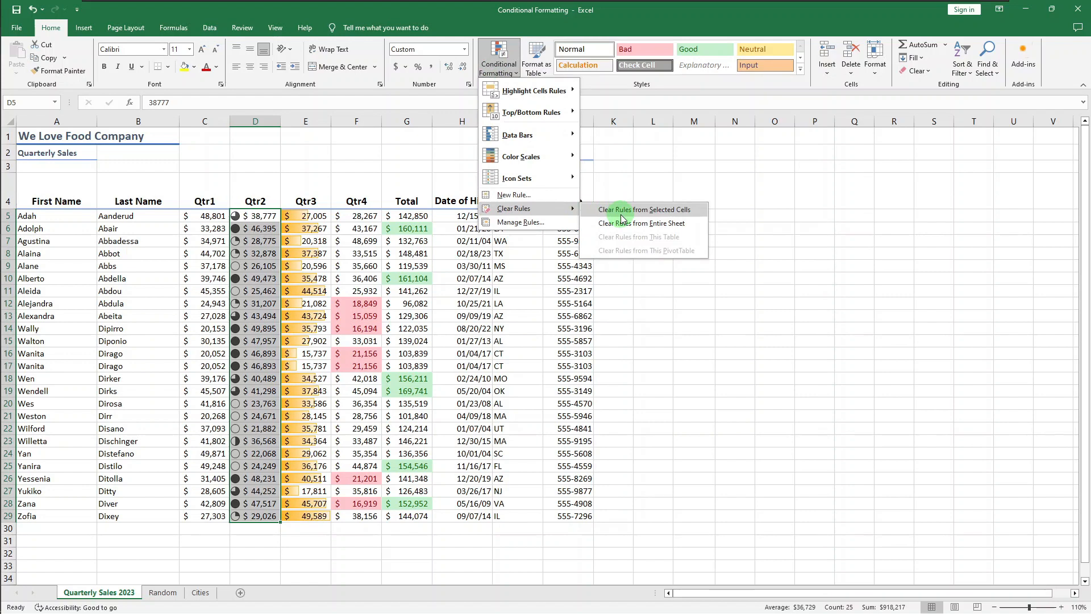
click(594, 224)
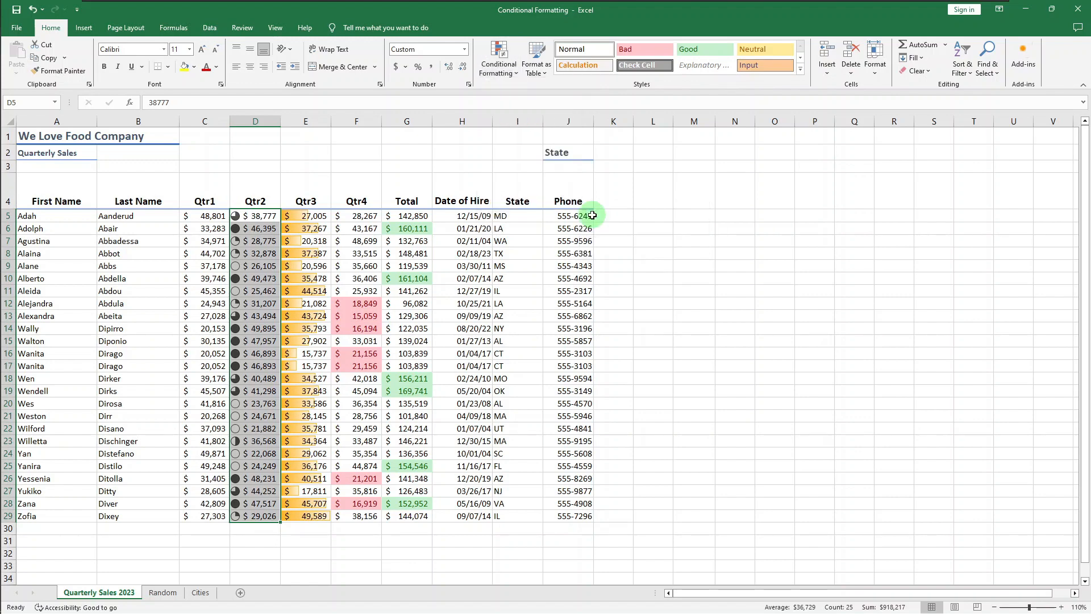
click(499, 65)
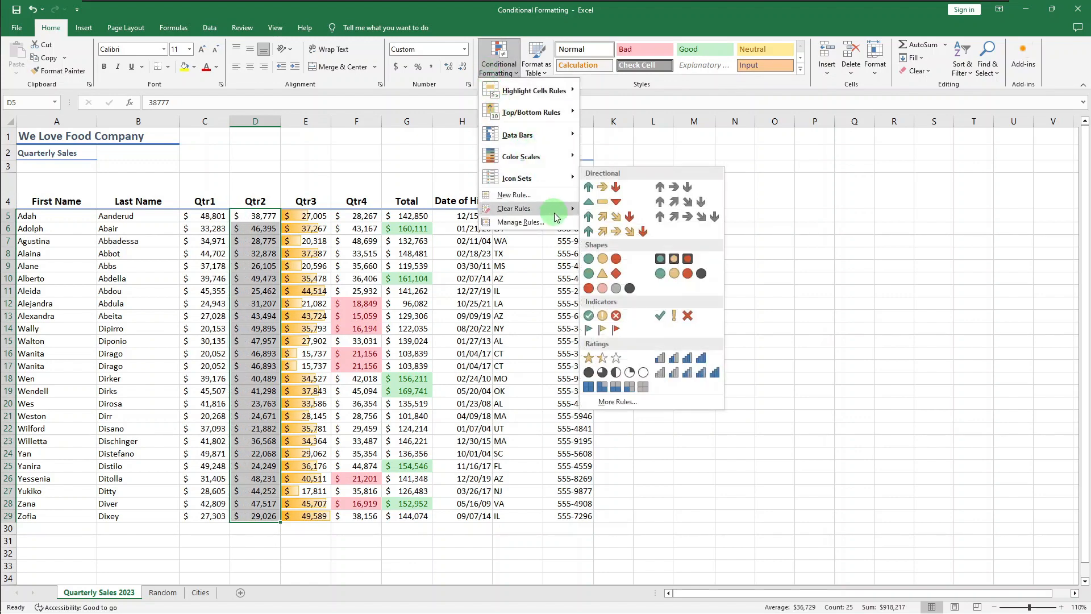
click(617, 226)
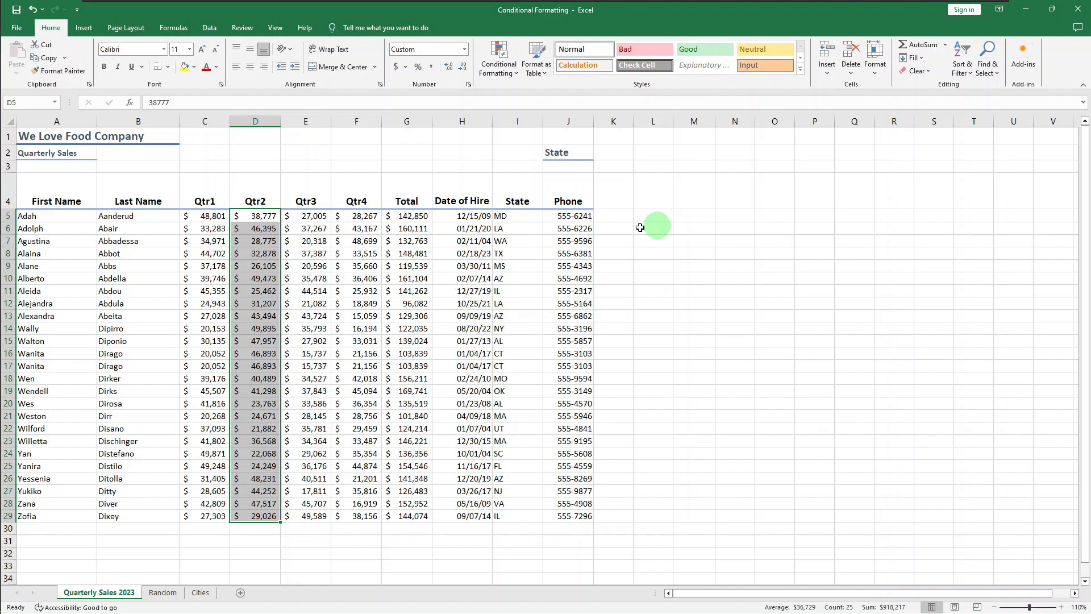
Start a new conditional formatting rule for A5:J29 that uses a formula to determine which cells to format
click(40, 216)
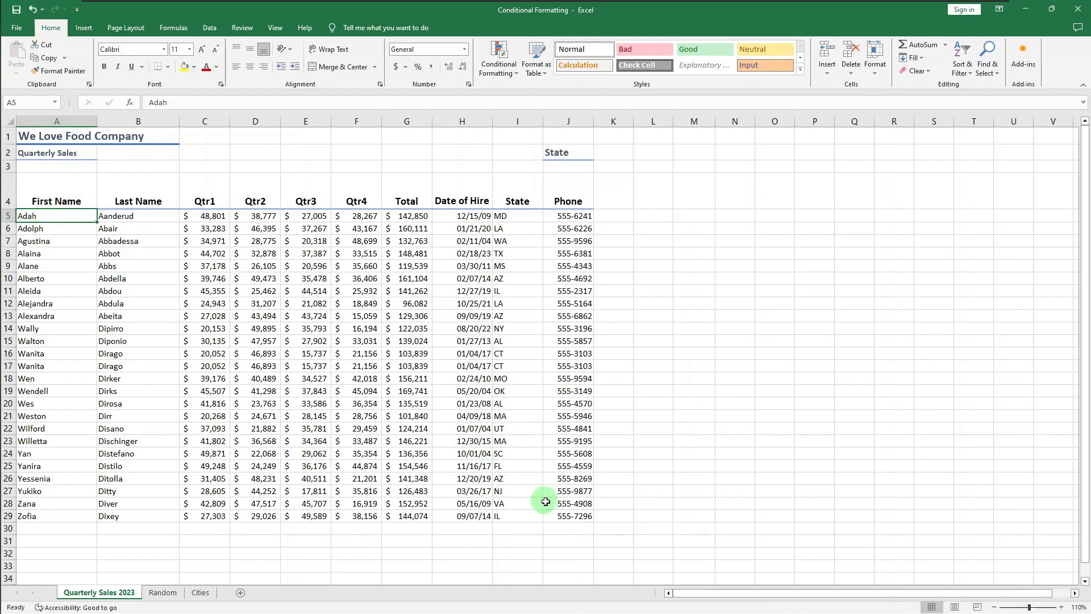
shift+click(558, 515)
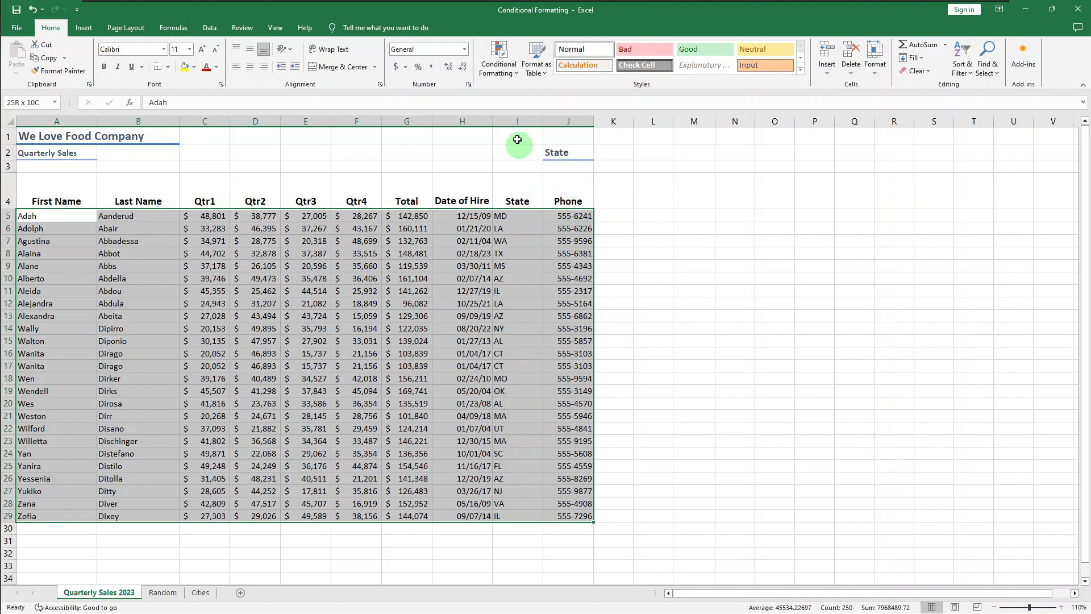
click(497, 71)
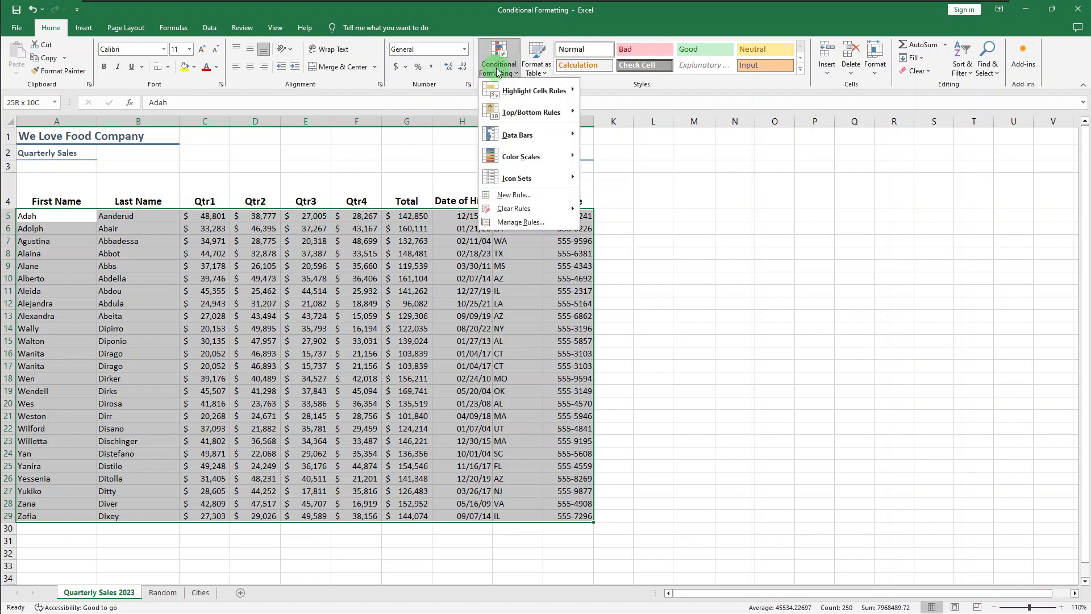
click(538, 195)
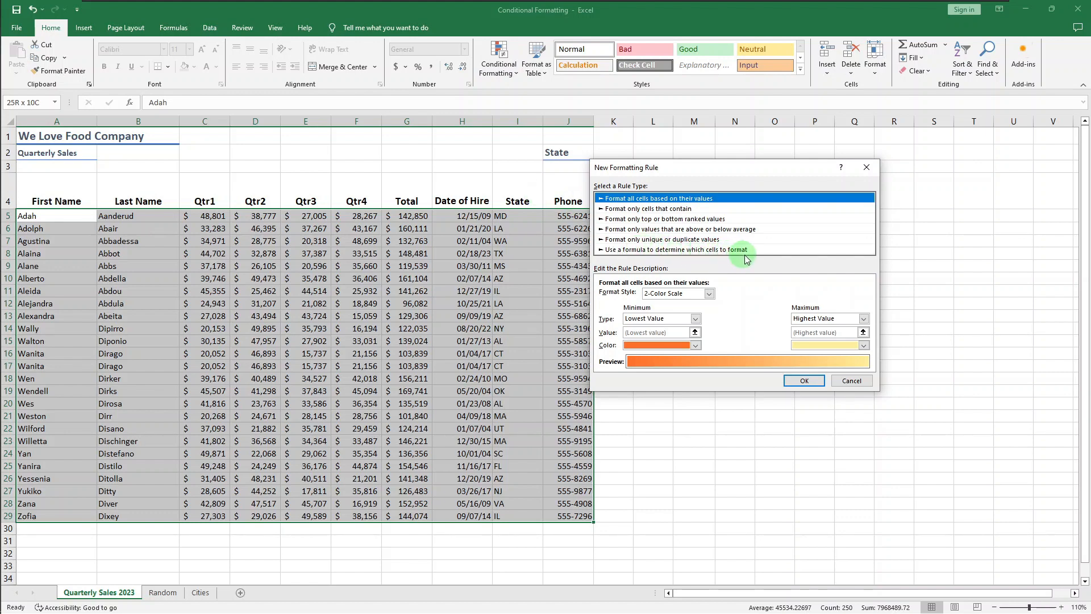
click(777, 251)
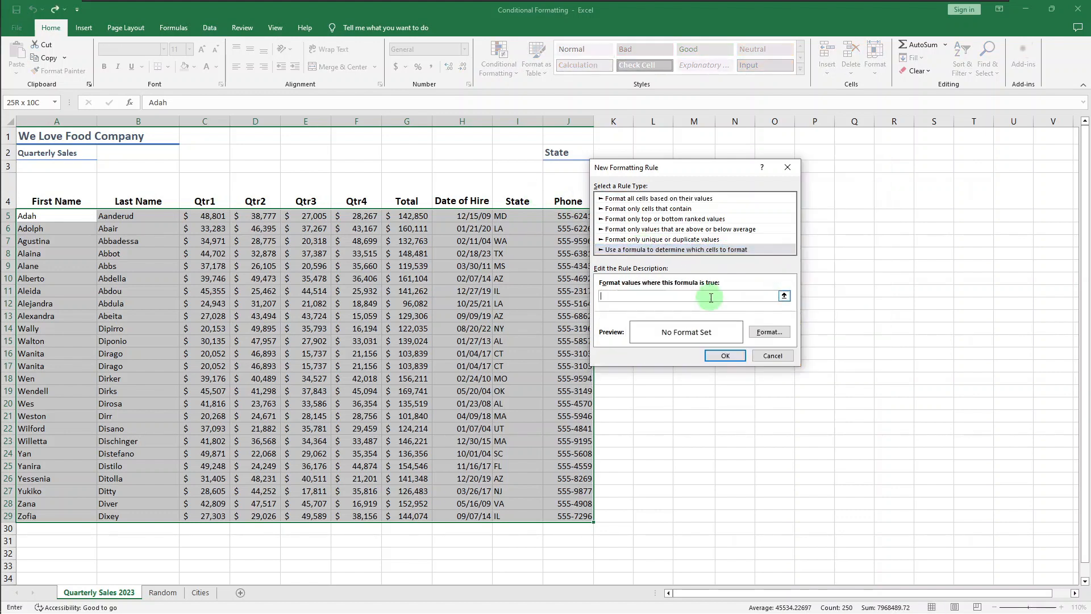
Enter the rule formula =$I5=$J$3 to compare each row's state with cell J3
click(685, 297)
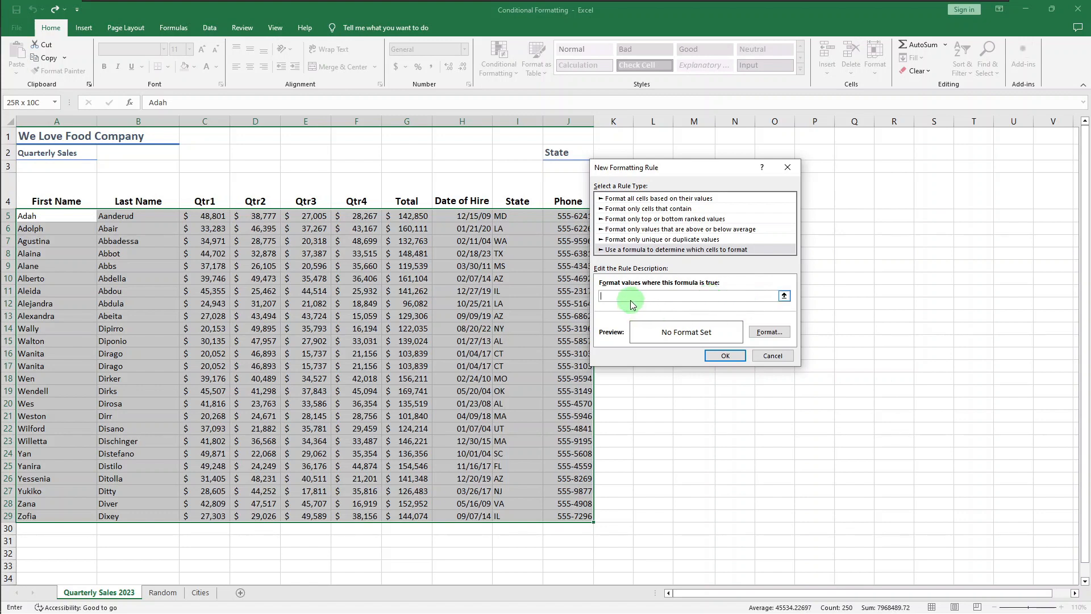
click(785, 296)
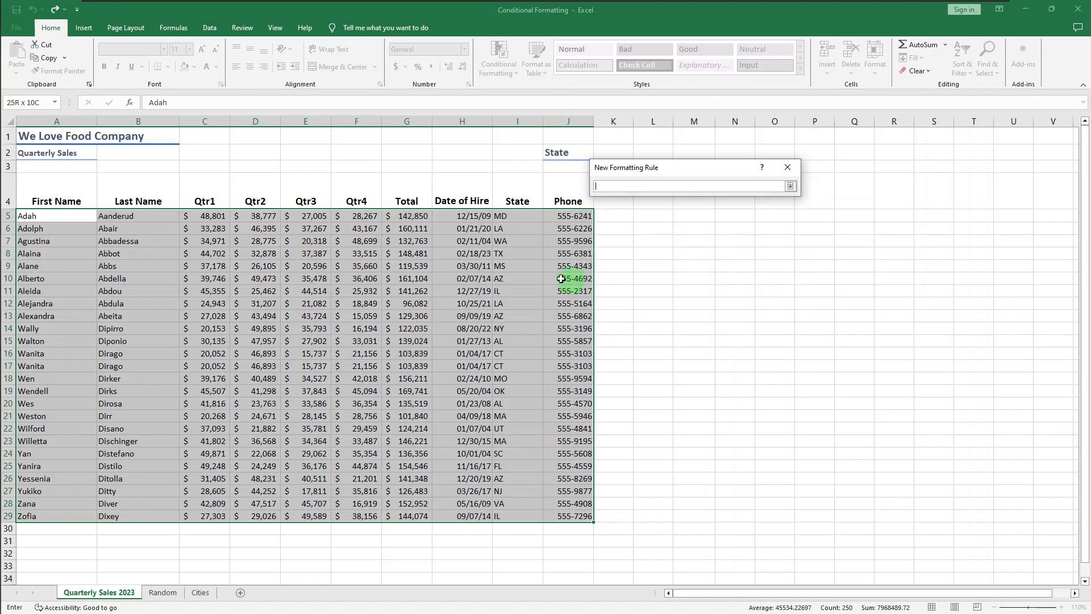
click(522, 215)
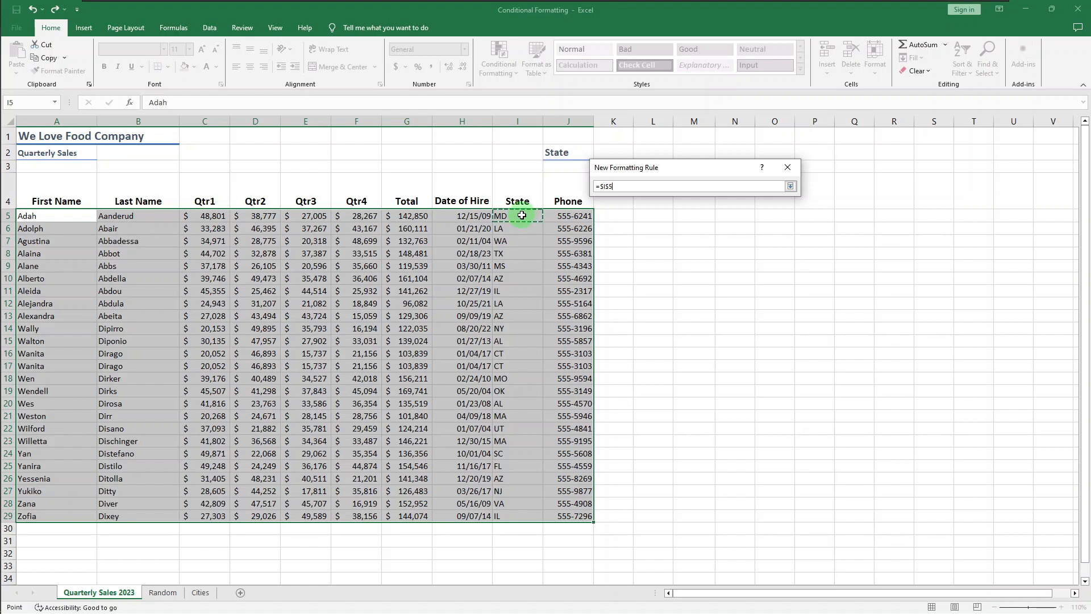
key(F4)
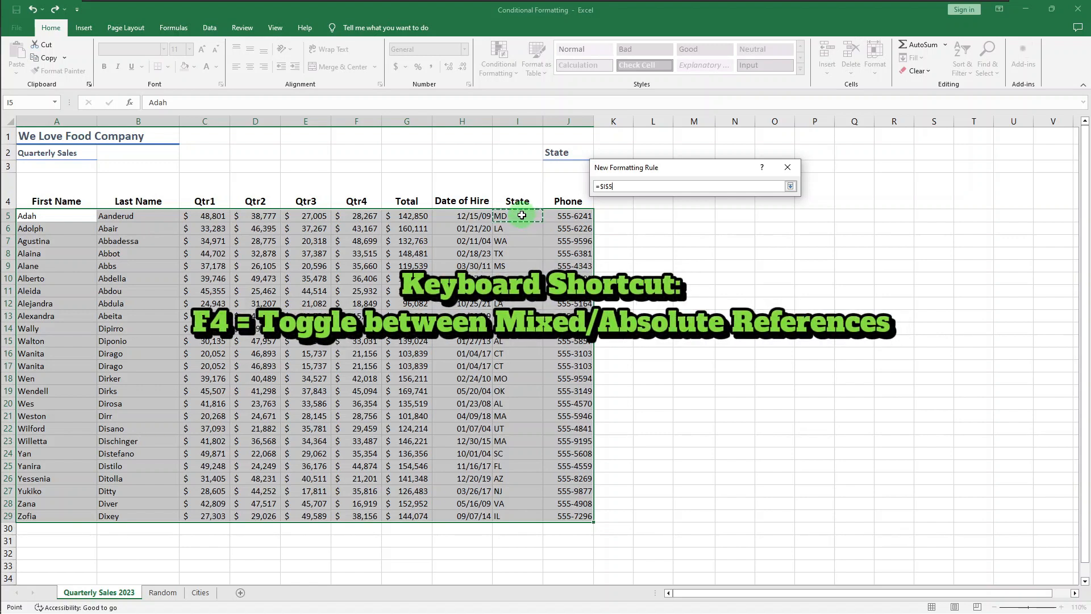
key(F4)
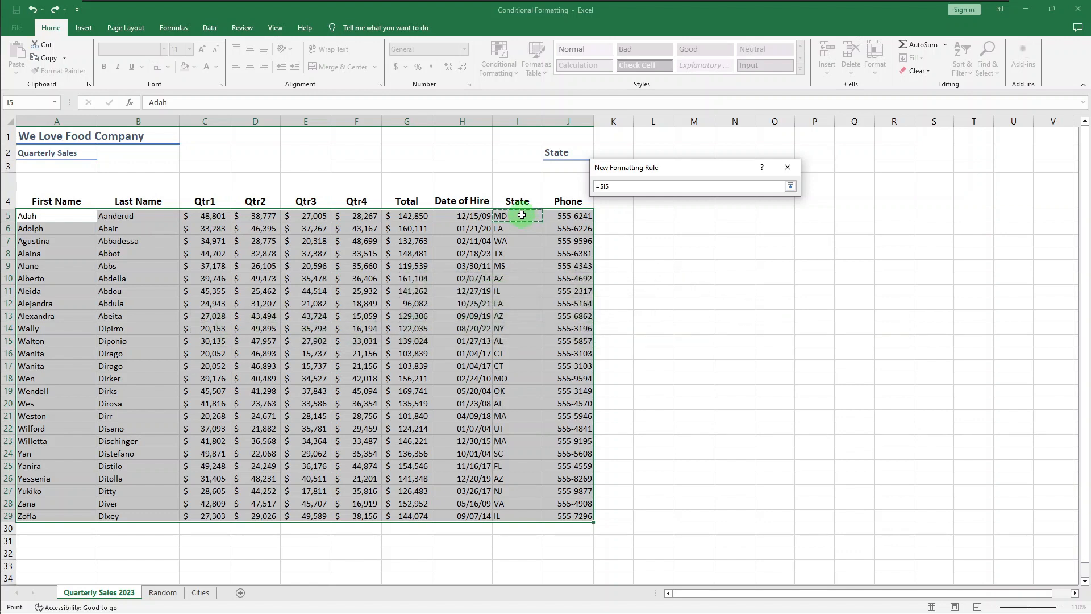
text(=)
click(569, 166)
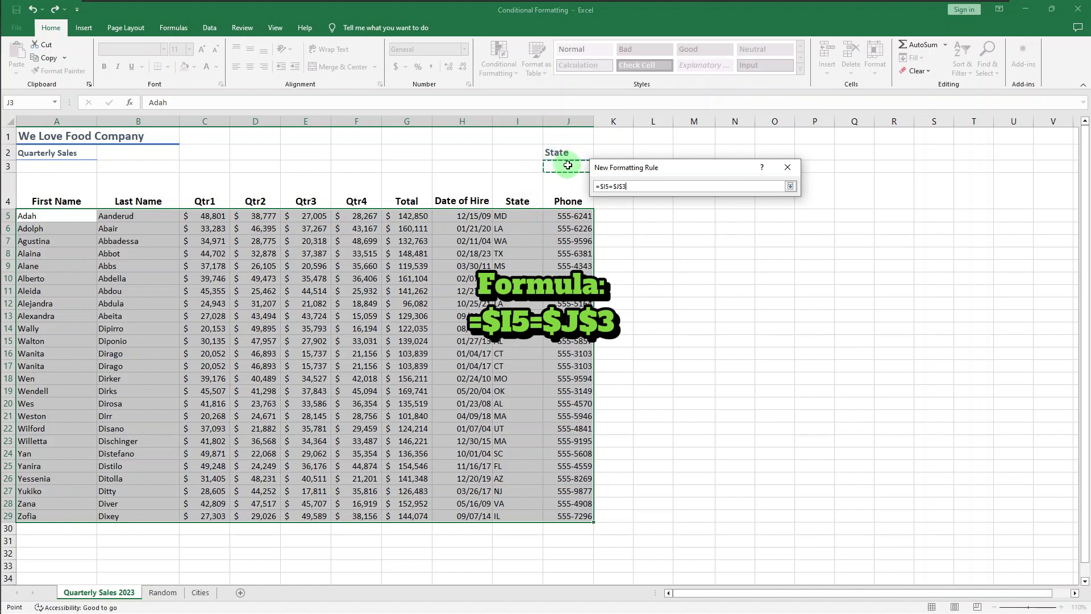
click(790, 187)
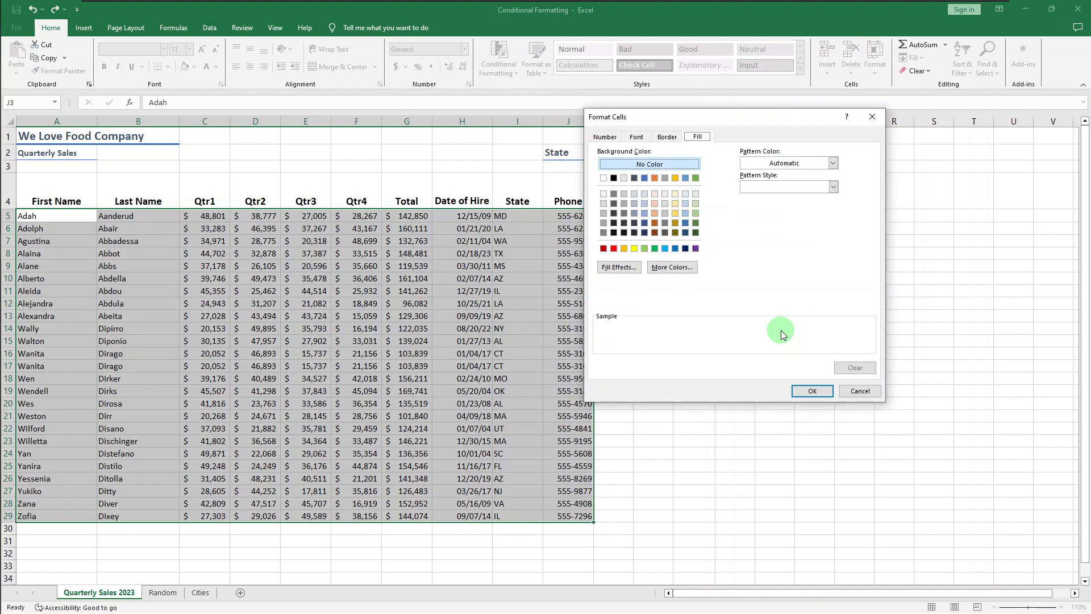
Give the formula rule a light blue background fill and apply it to the selected range
click(685, 213)
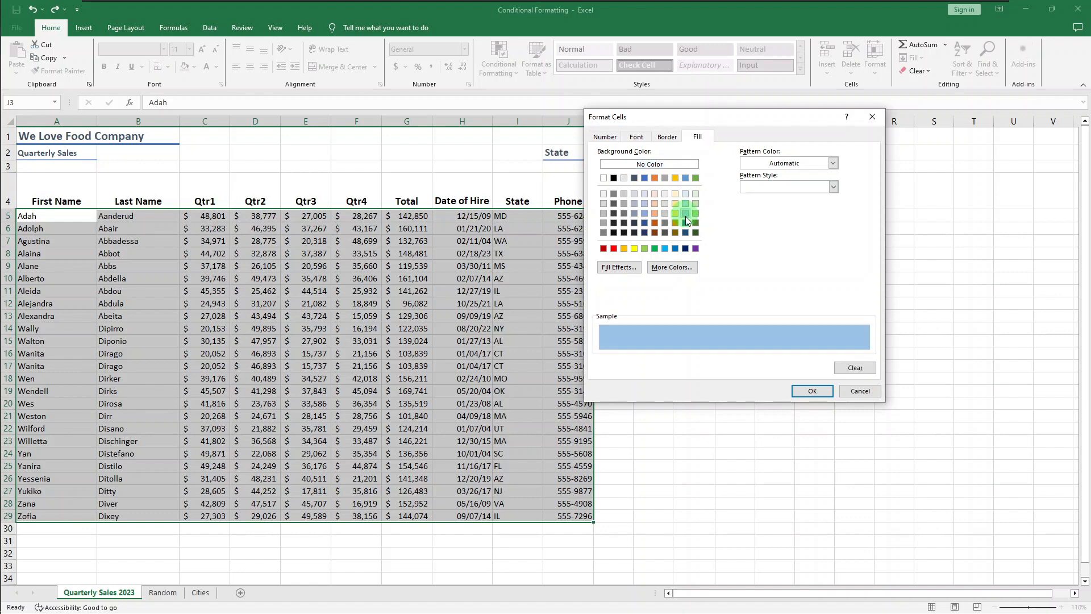
click(806, 391)
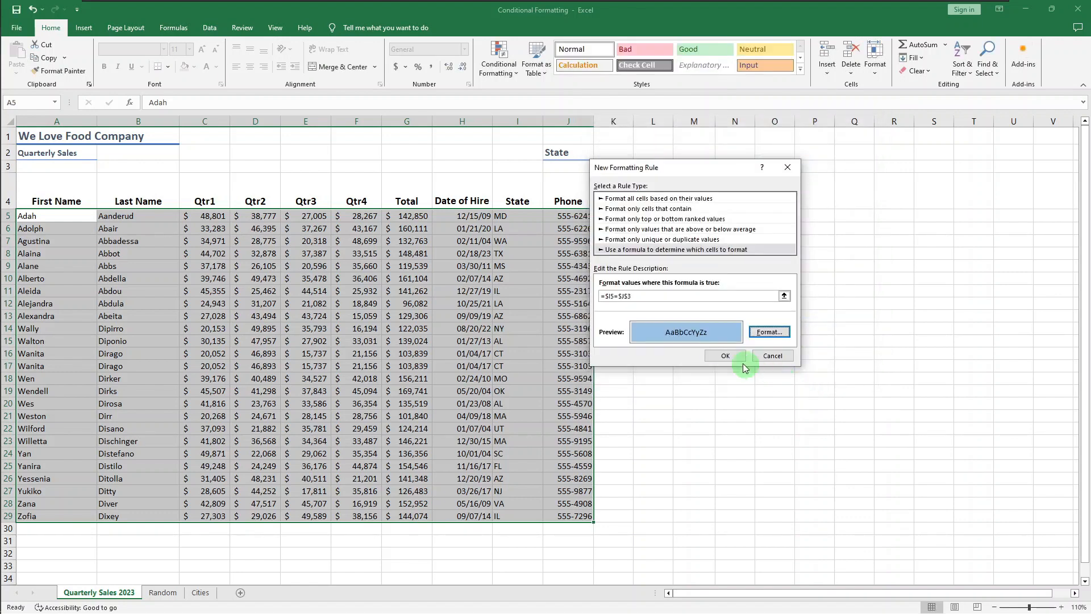
click(726, 356)
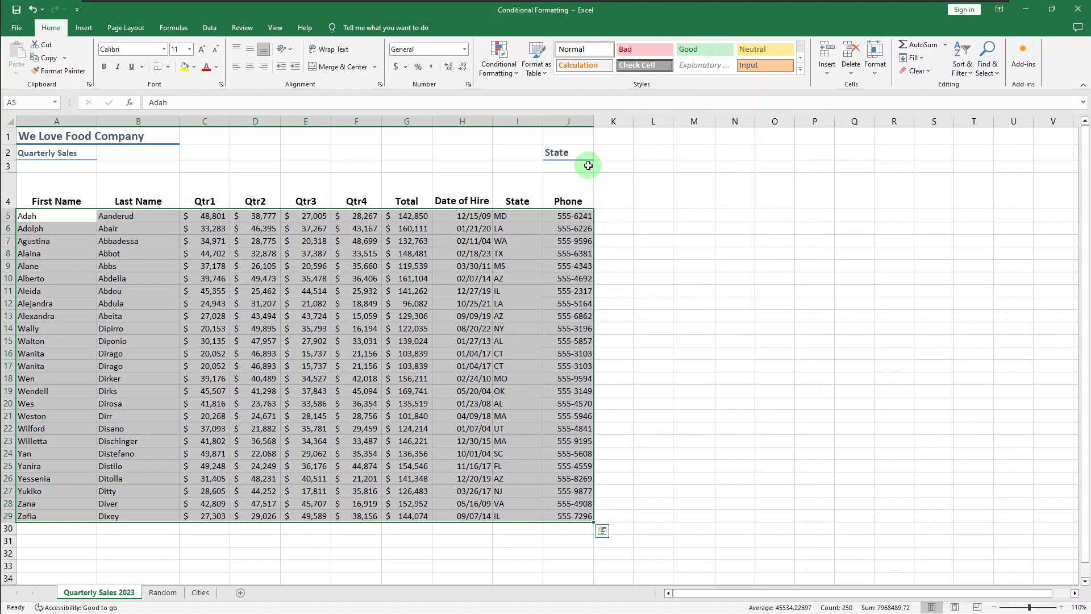
Choose AZ as the state in cell J3
click(588, 165)
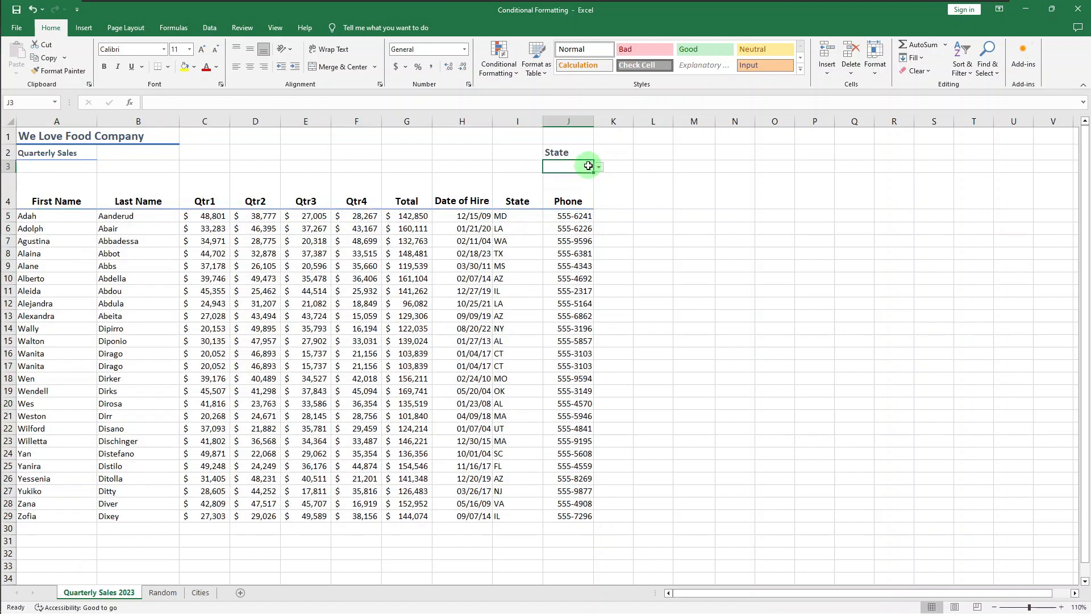
click(600, 168)
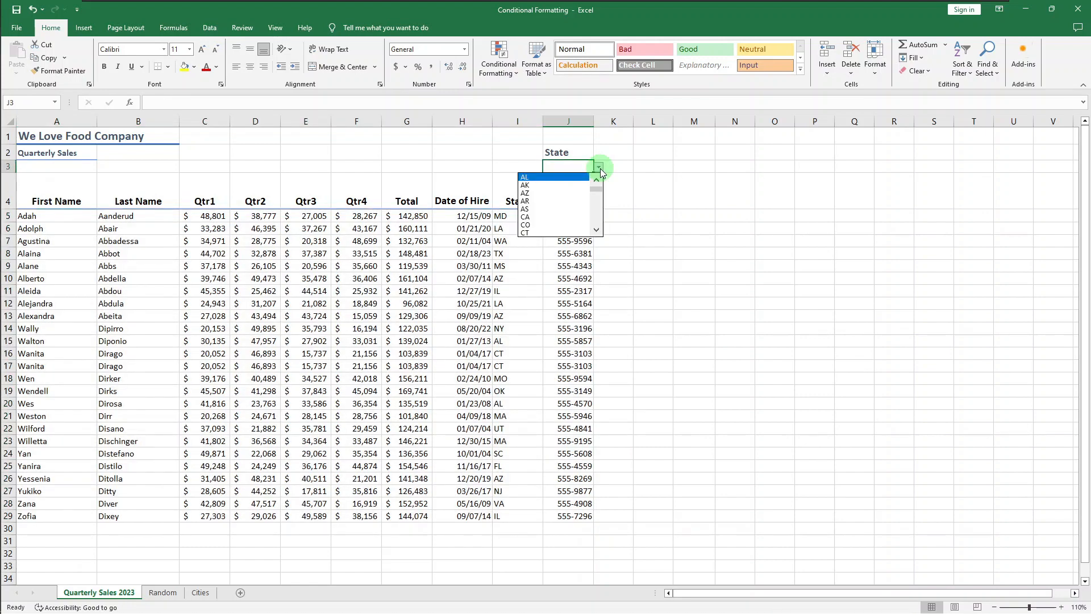
click(565, 193)
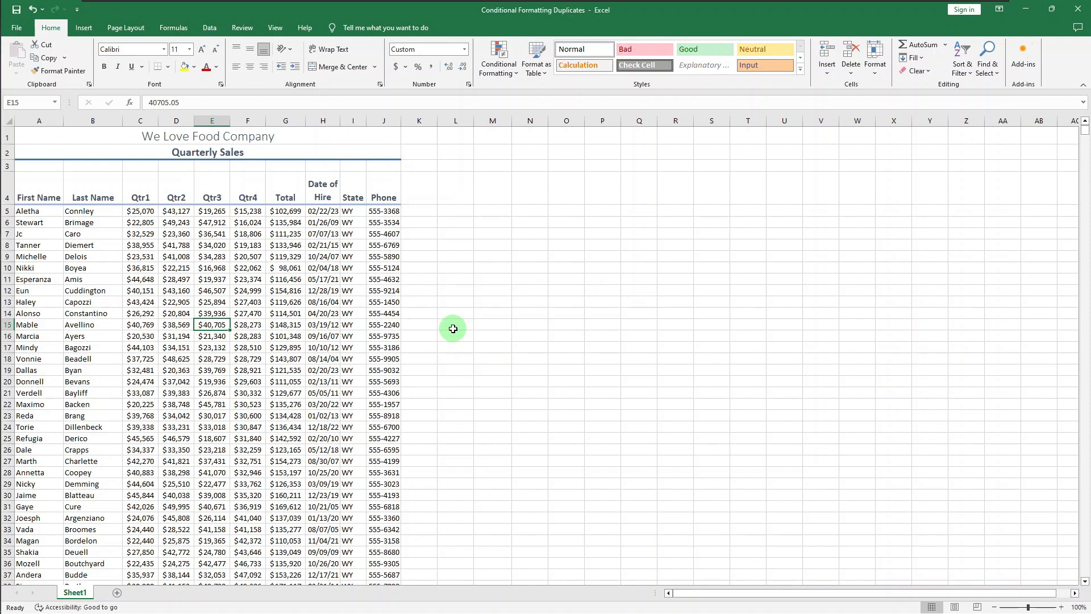
Remove duplicate rows from the sales data by comparing all columns, and undo the removal
click(209, 30)
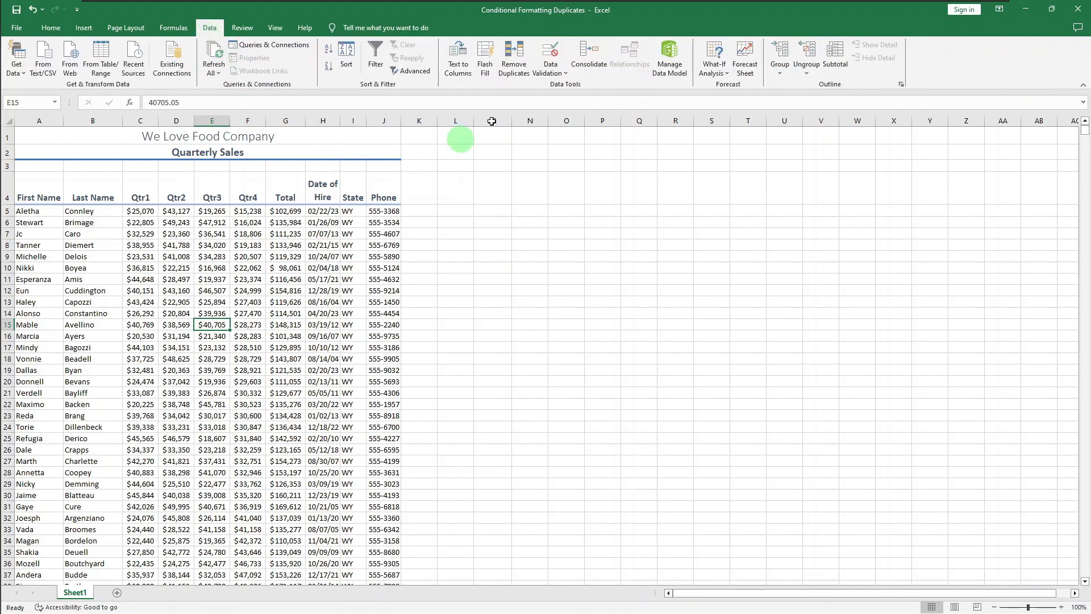
click(521, 71)
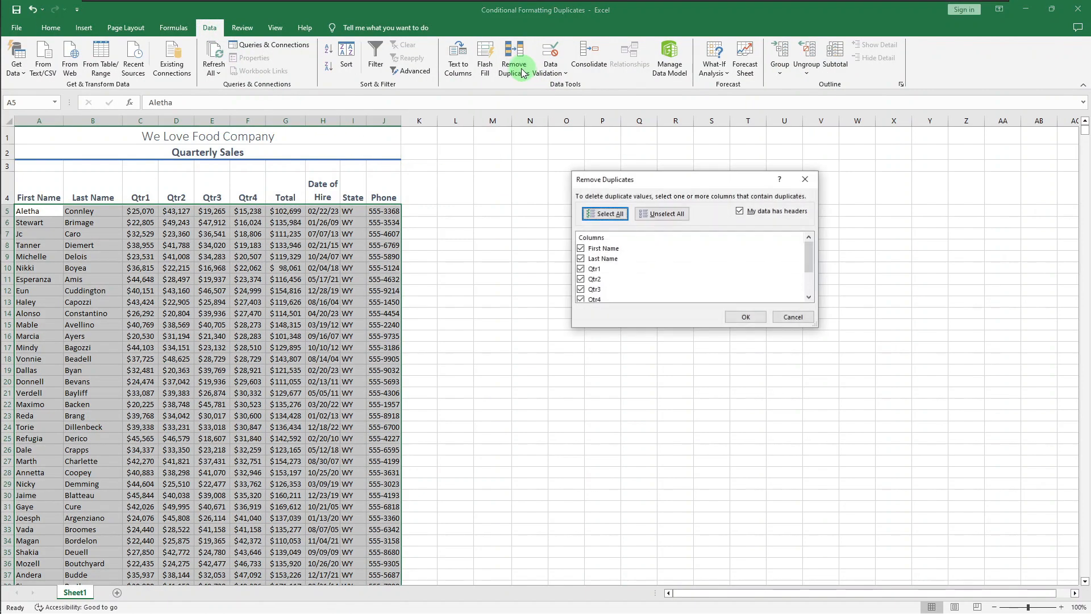
click(731, 321)
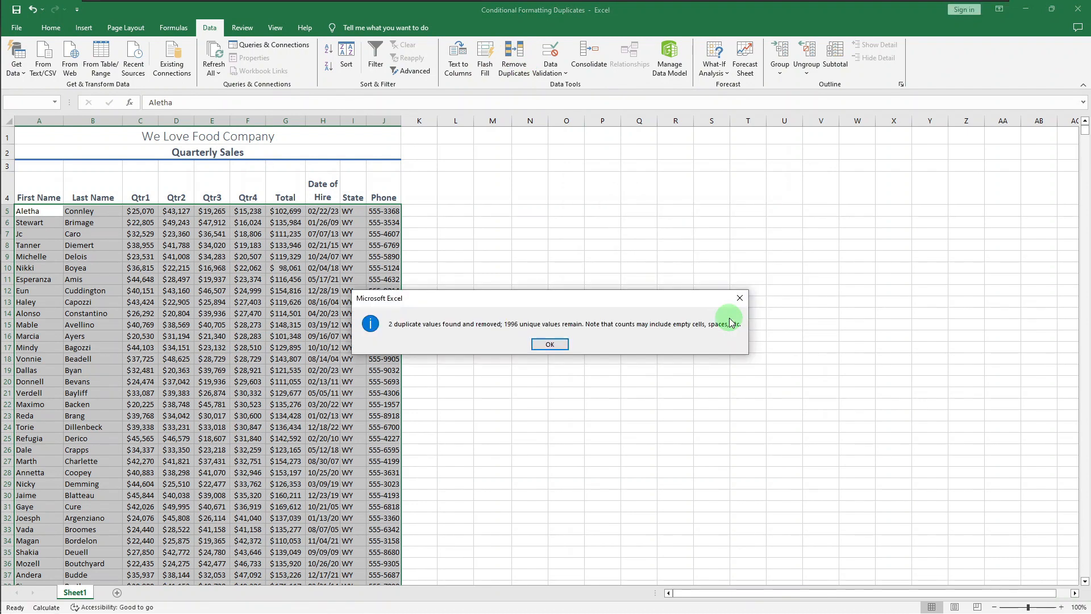
click(550, 344)
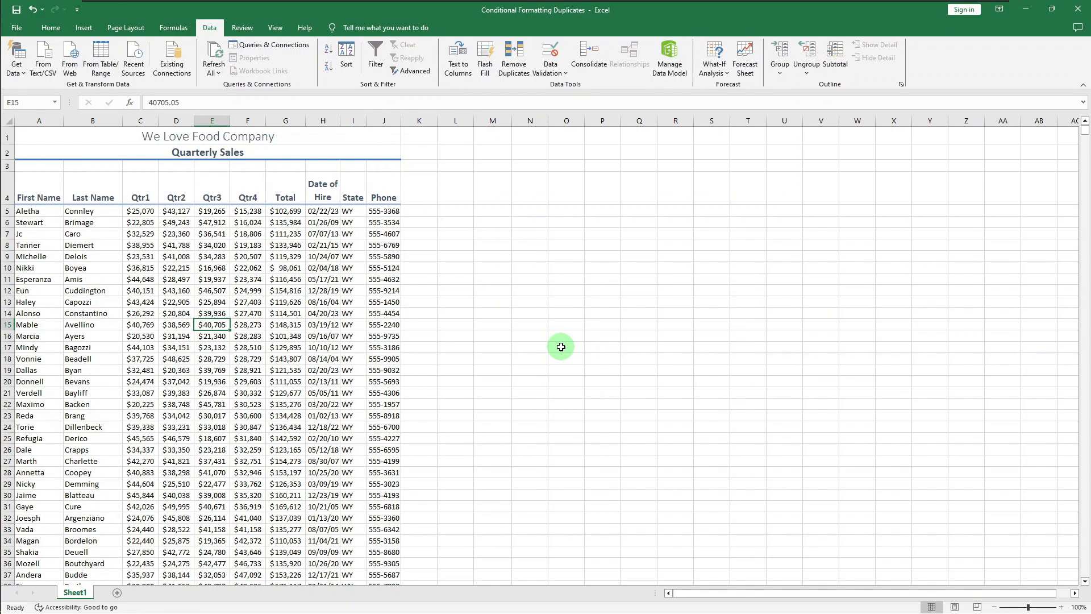
key(ctrl+z)
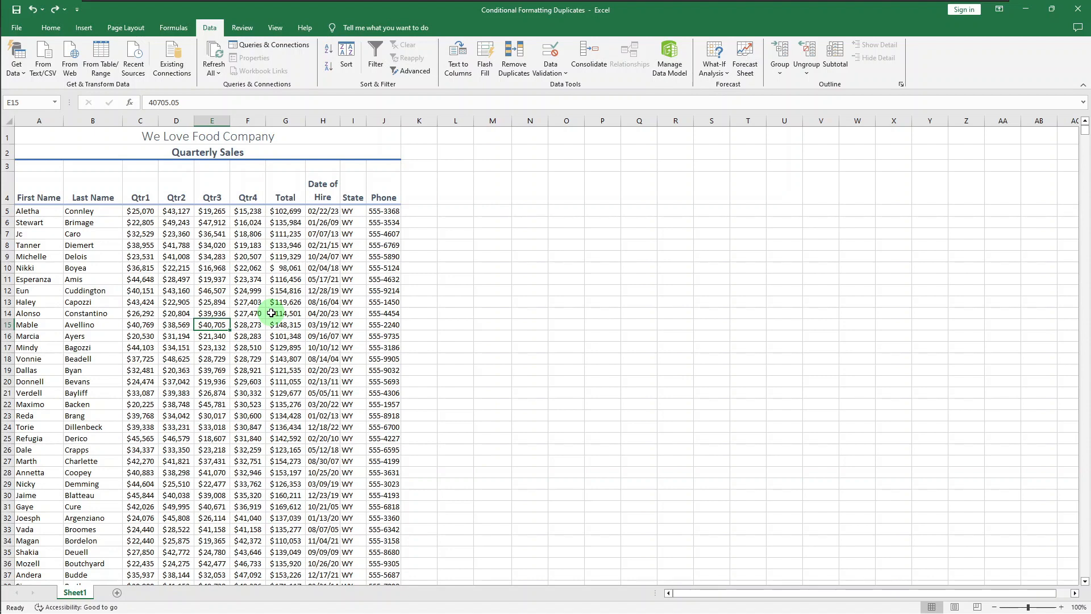
Select the whole sales table including headers and set up a new conditional formatting rule that formats only duplicate values
key(ctrl+a)
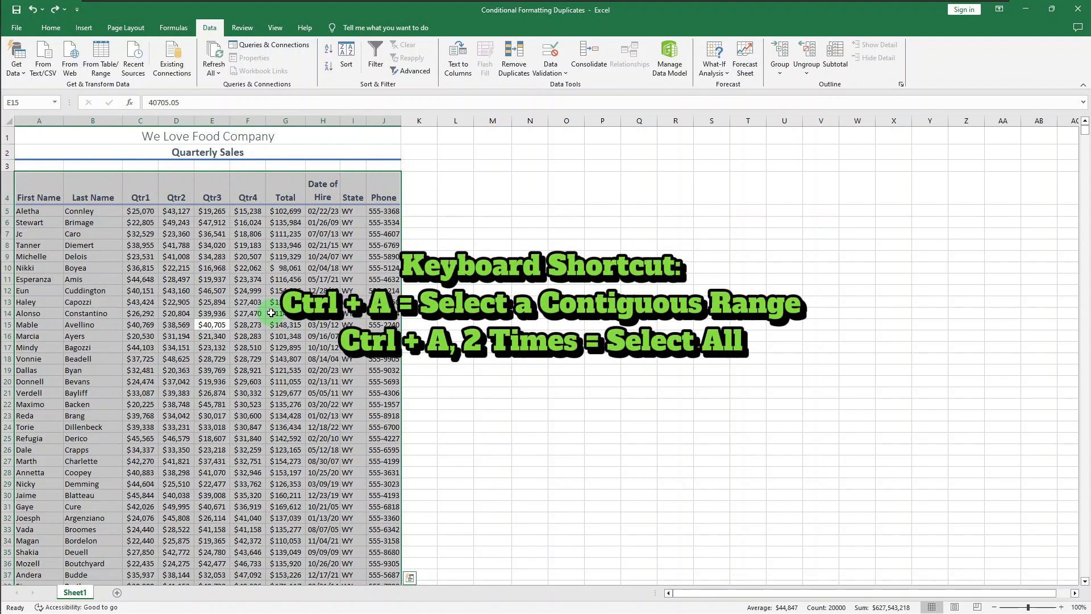
click(50, 31)
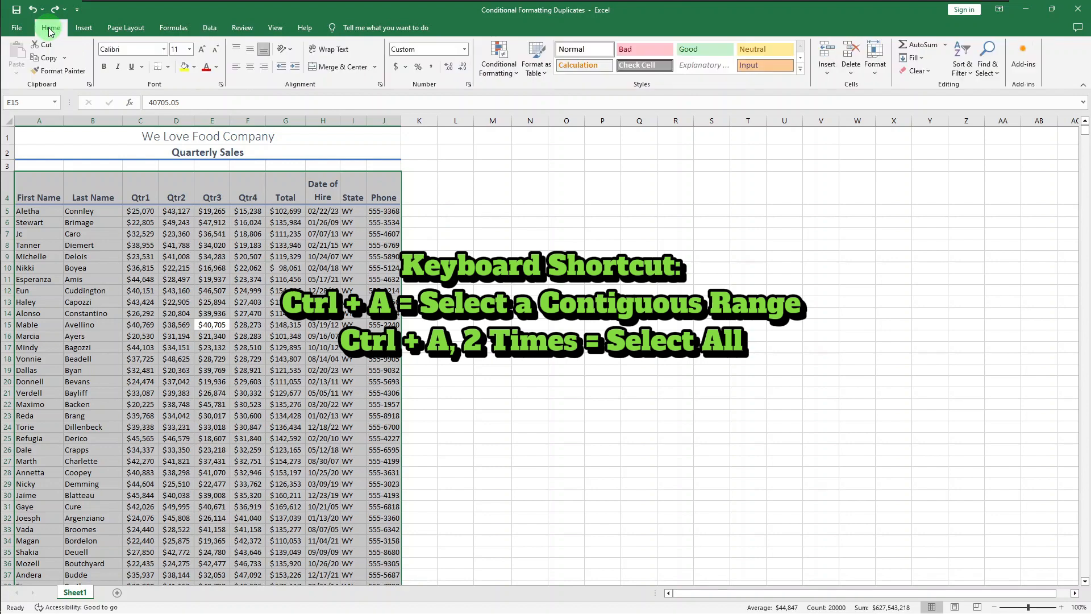
click(508, 72)
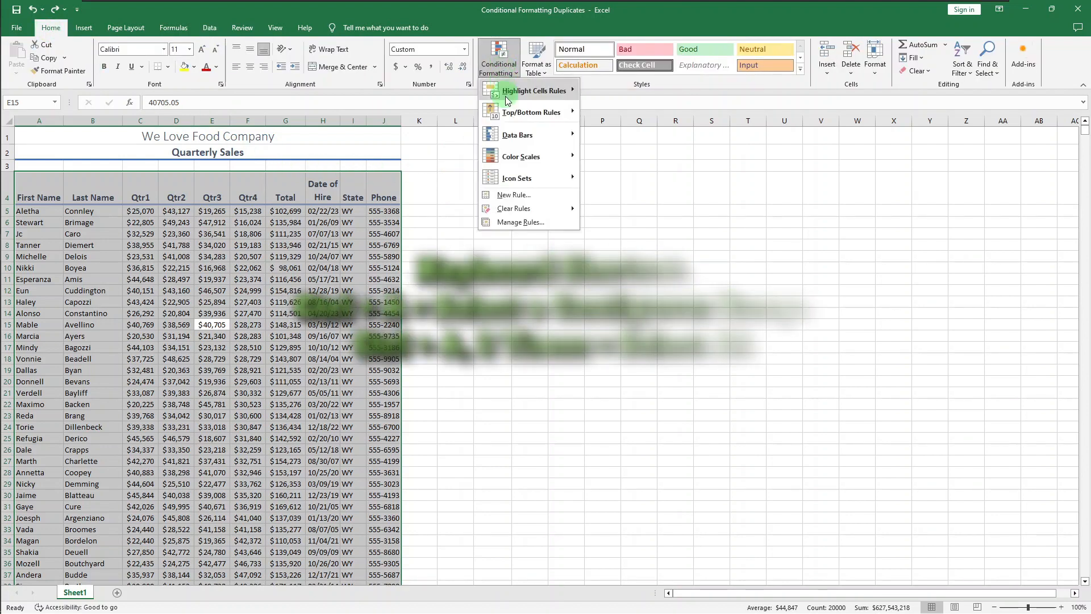
click(531, 194)
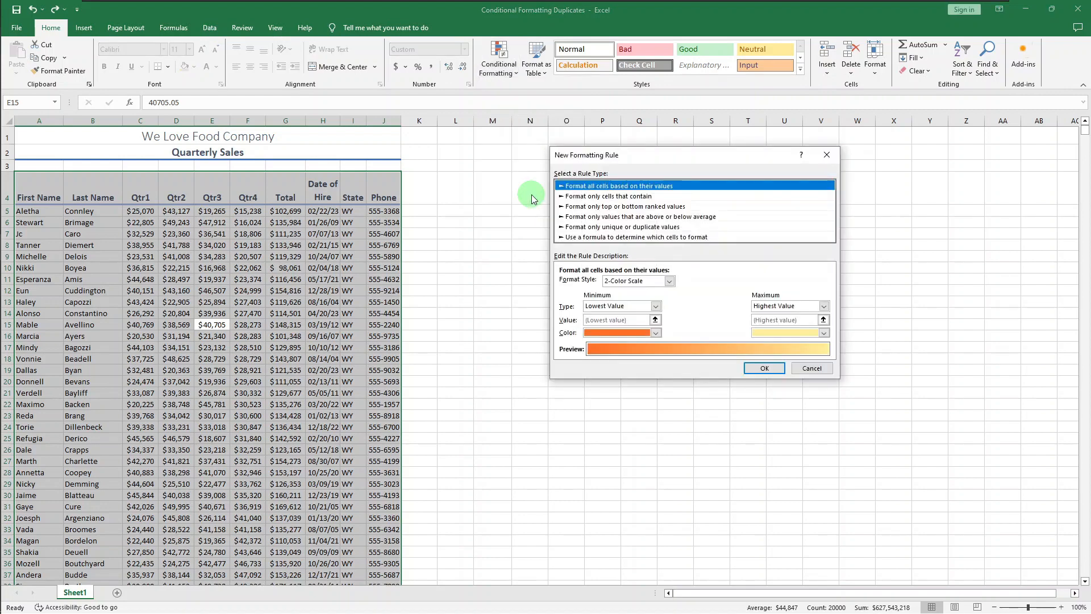
click(684, 228)
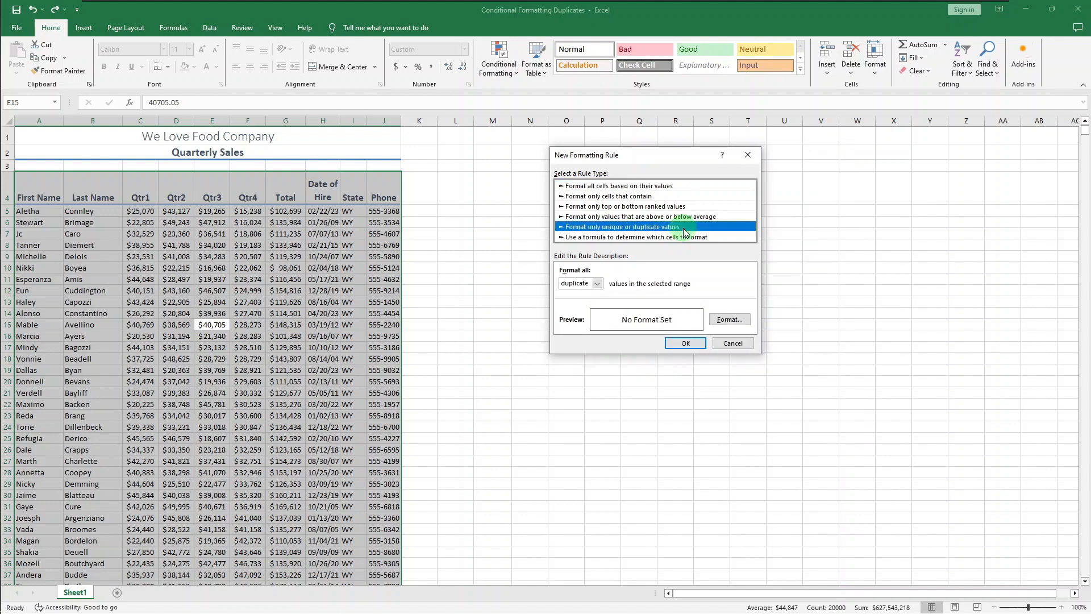
Give the duplicate values rule a yellow background fill and apply it to the sales table
click(739, 322)
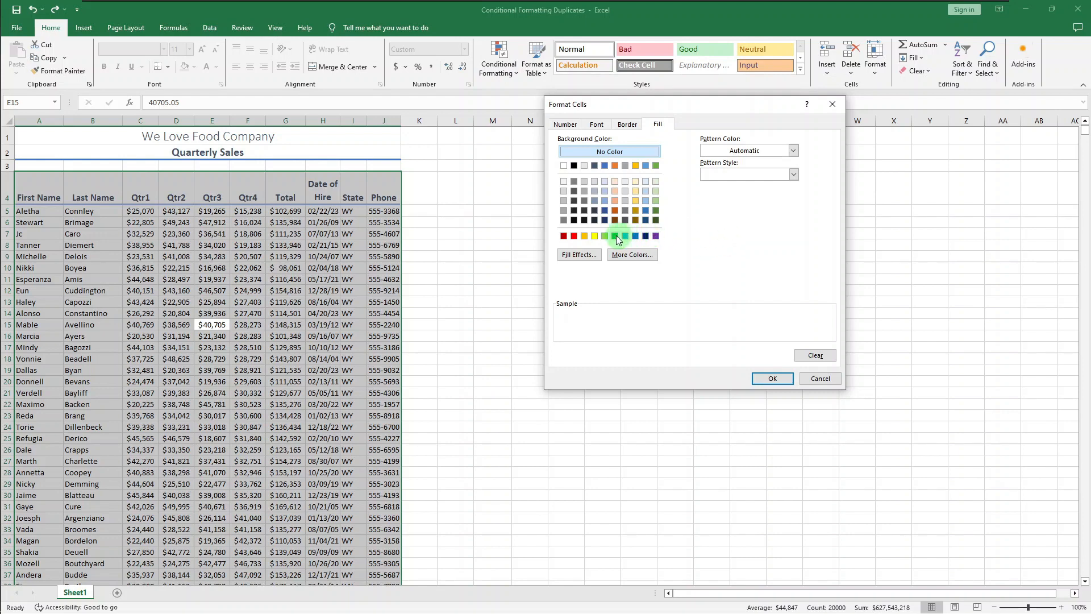
click(596, 237)
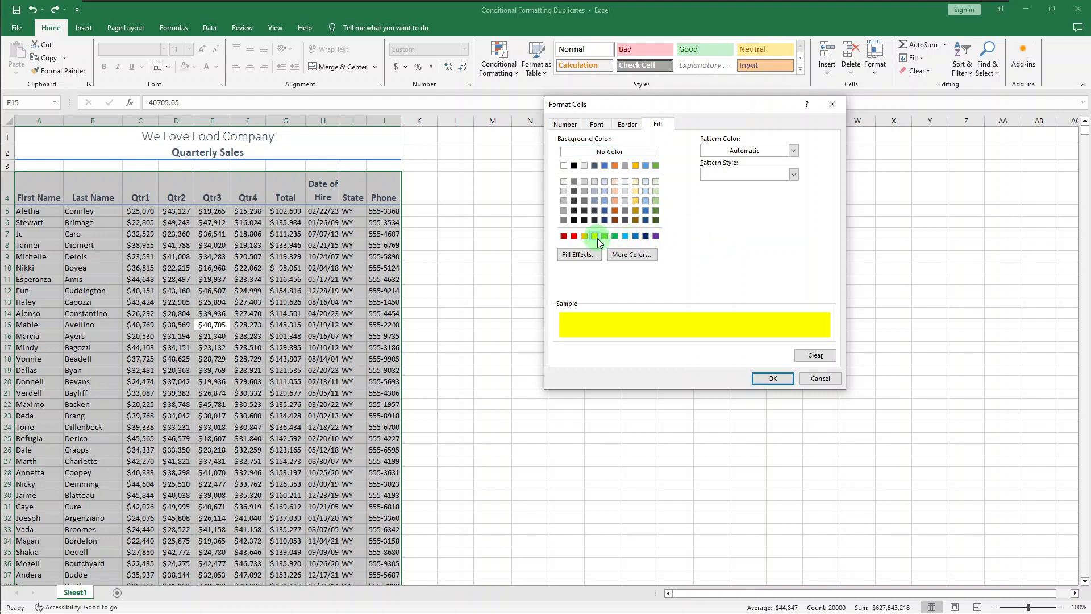
click(766, 379)
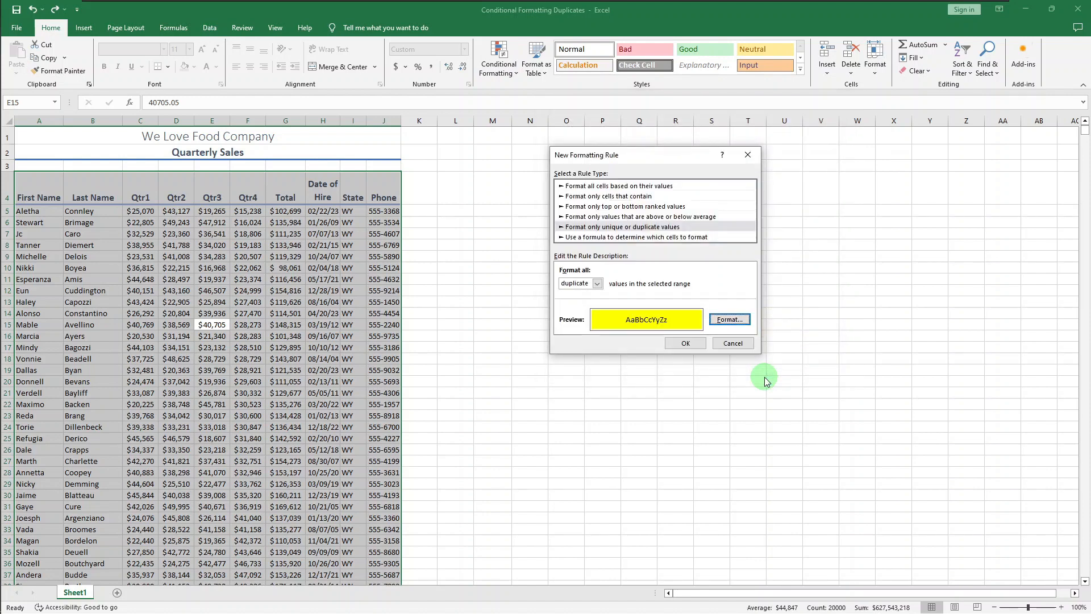
click(684, 342)
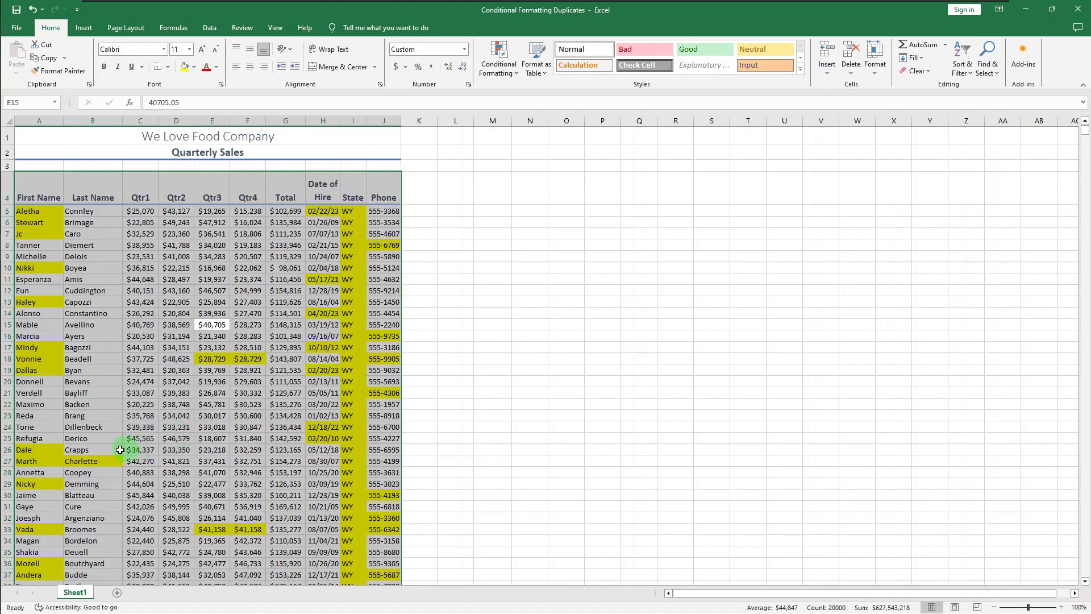
Sort the sales data by cell color in the Last Name column, putting the yellow highlighted last names on top
click(93, 461)
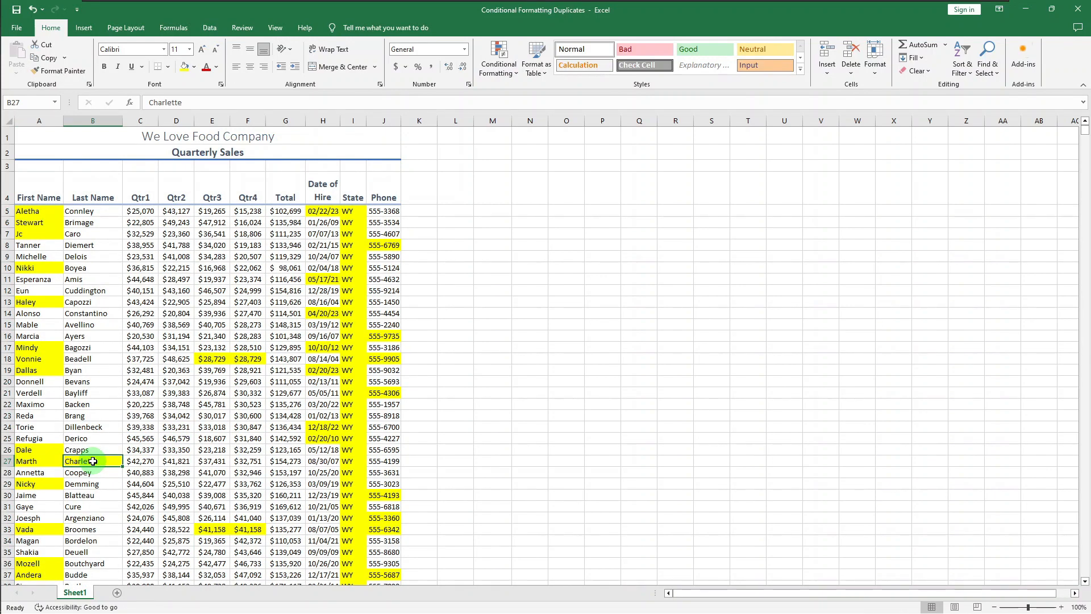
right_click(96, 463)
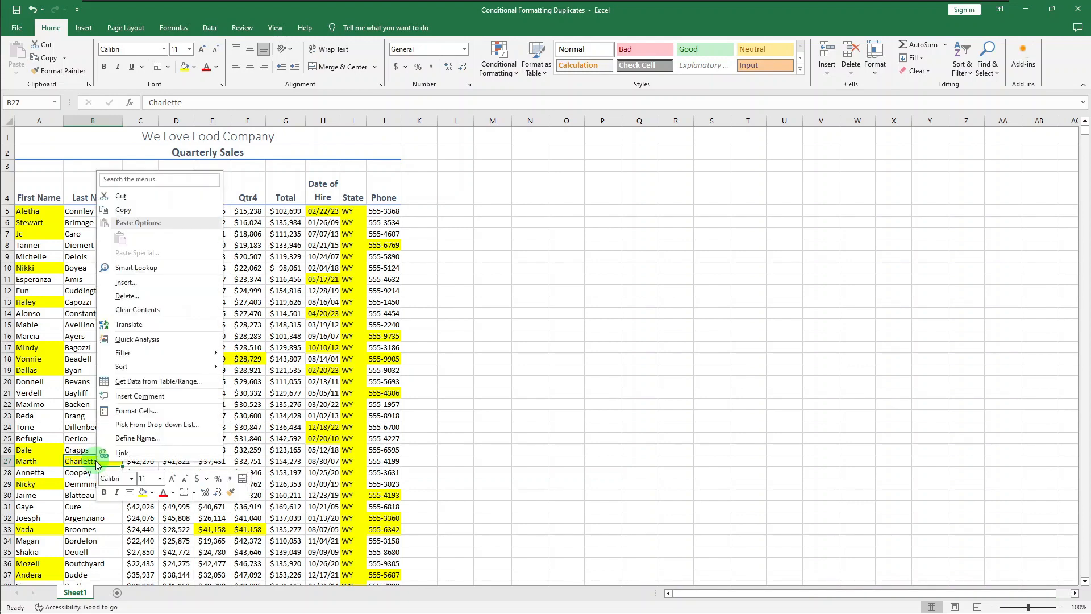
mouse_move(207, 370)
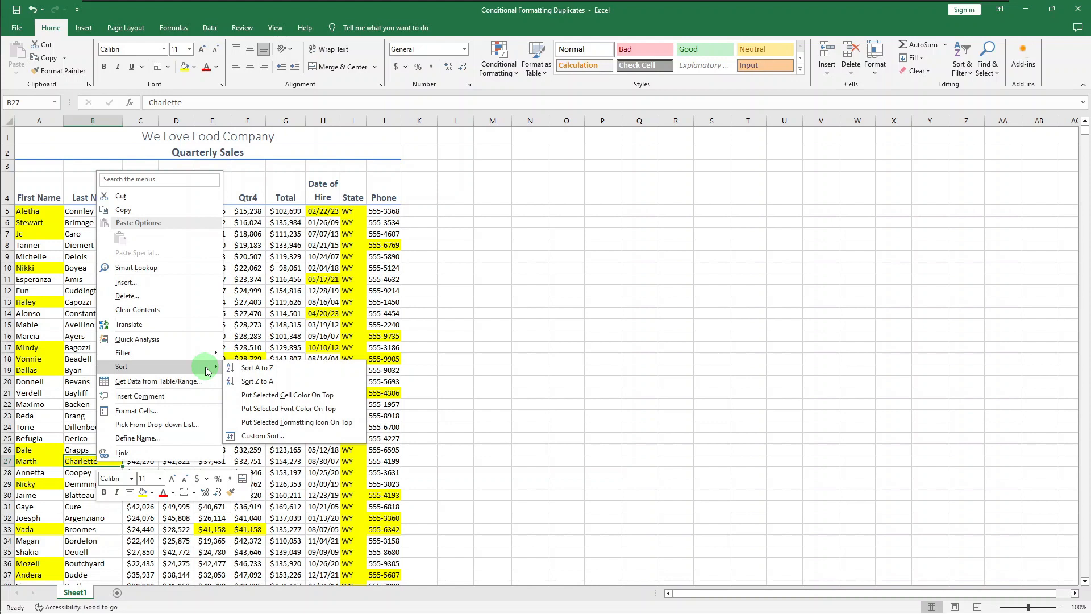
click(322, 403)
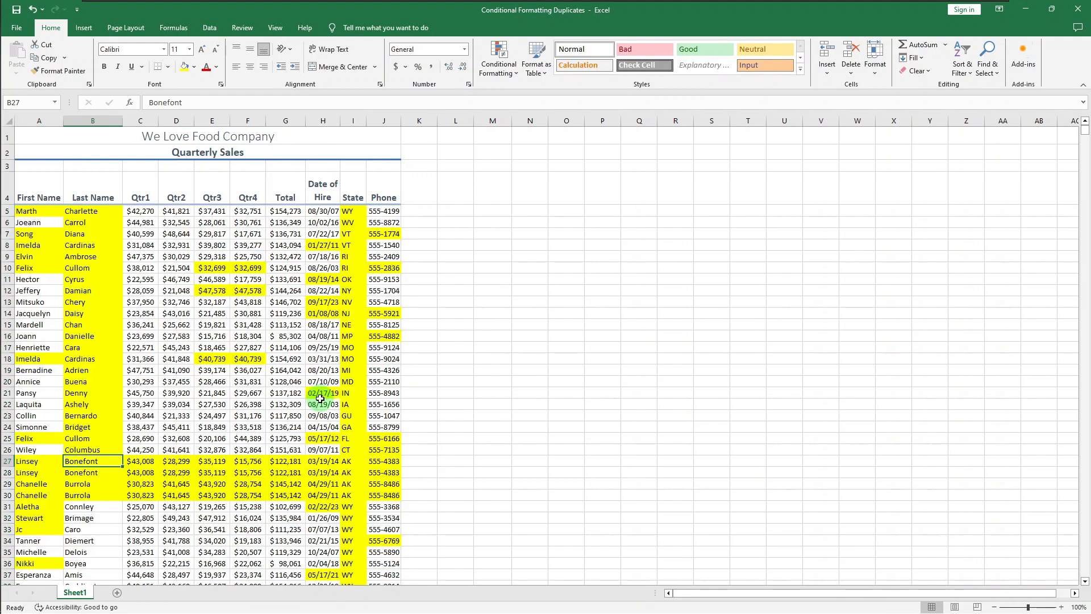
Select entire rows 28 and 29, one copy from each of the two fully duplicated records
click(288, 404)
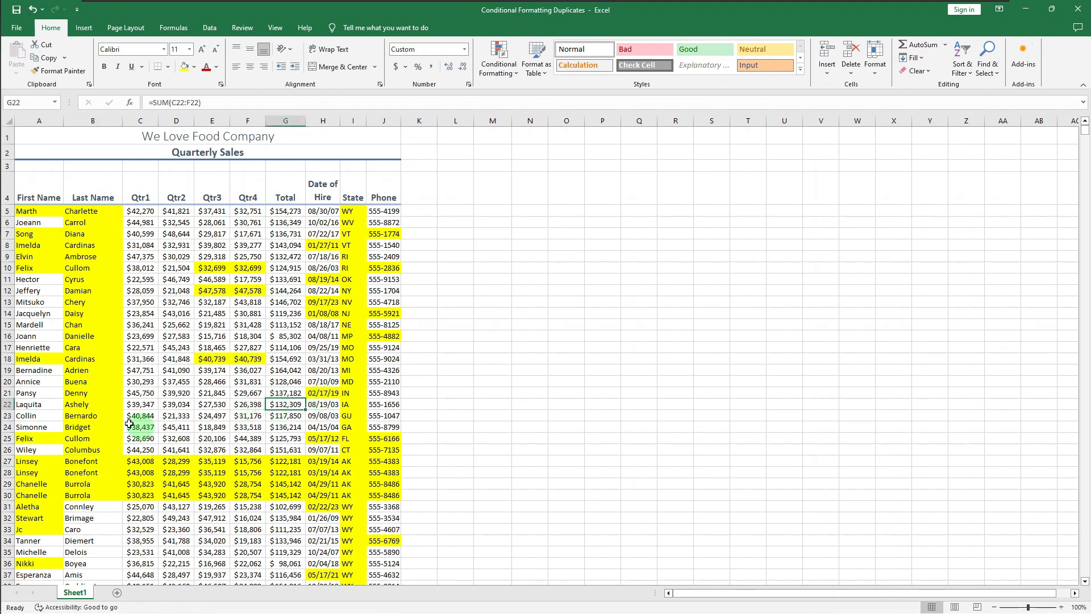
click(100, 449)
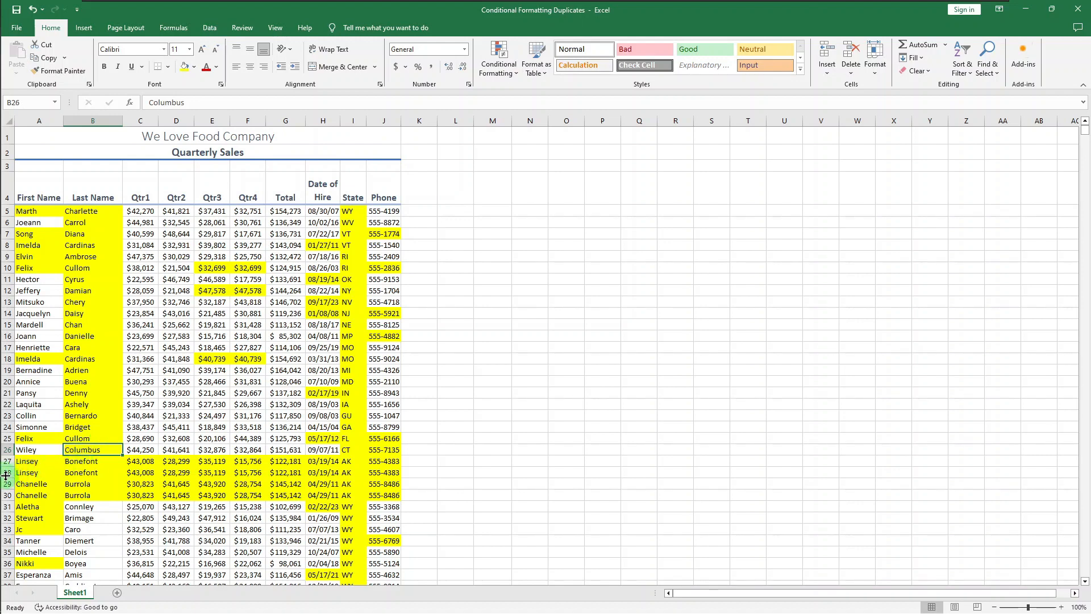
mouse_move(4, 472)
mouse_down()
mouse_move(6, 496)
mouse_move(5, 484)
mouse_up()
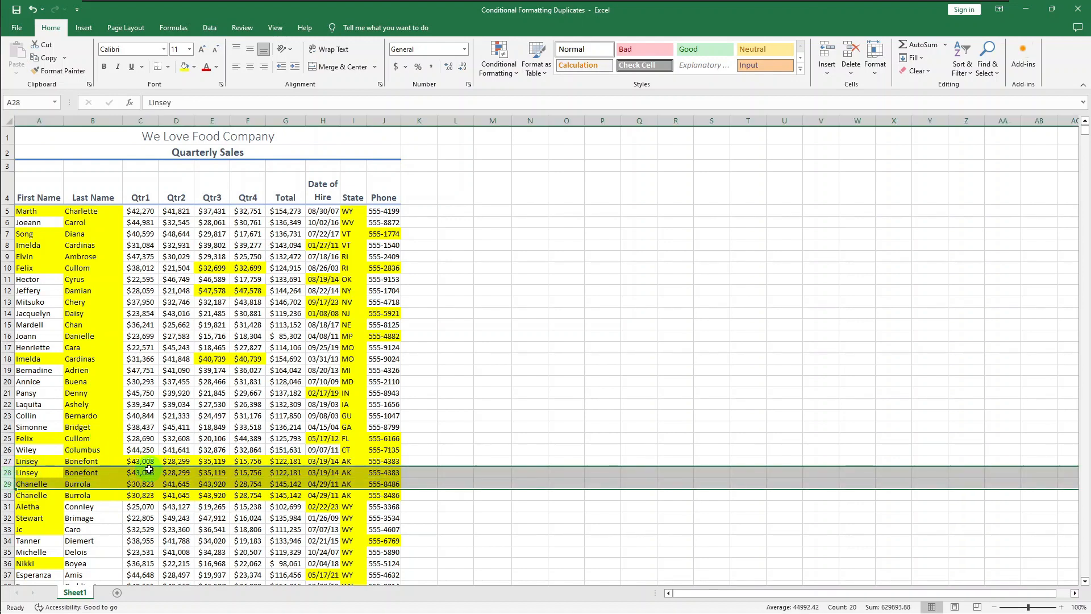